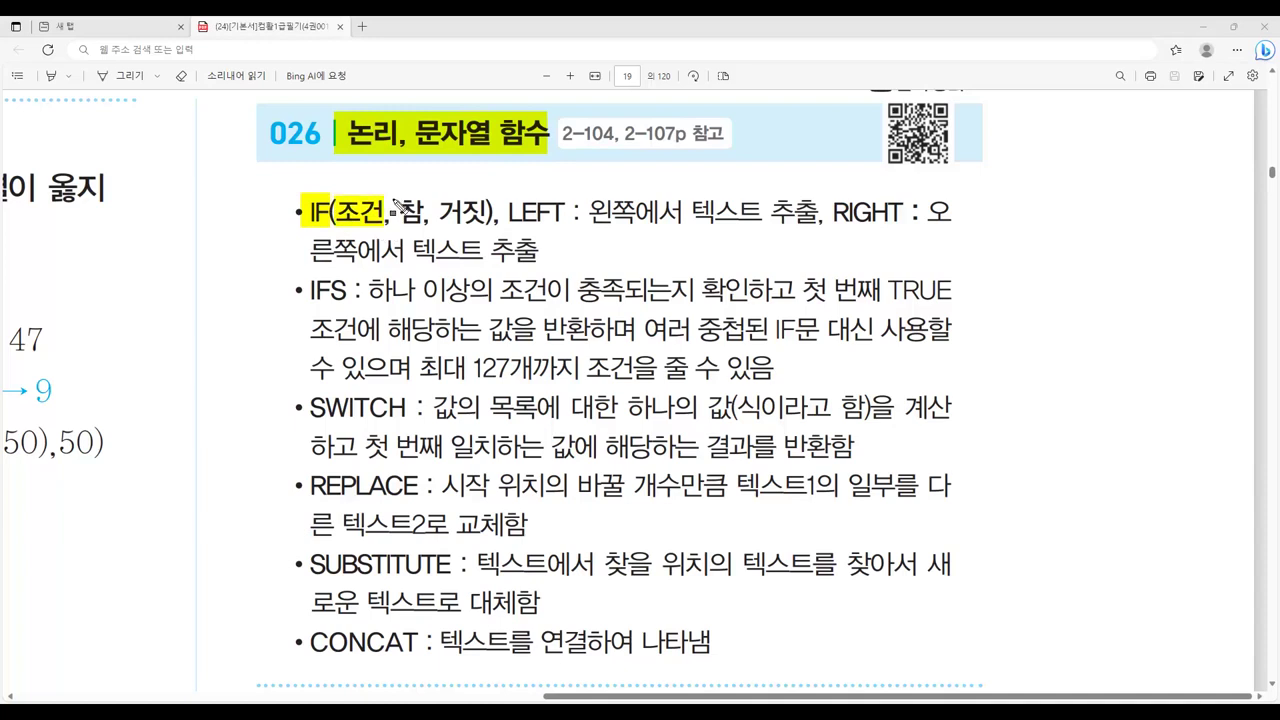
Step: Highlight the IF arguments 참 and 거짓, box IF in red, and highlight the LEFT and RIGHT functions with their descriptions
{"action": "left_click_drag", "start_coordinate": [396, 203], "coordinate": [423, 228]}
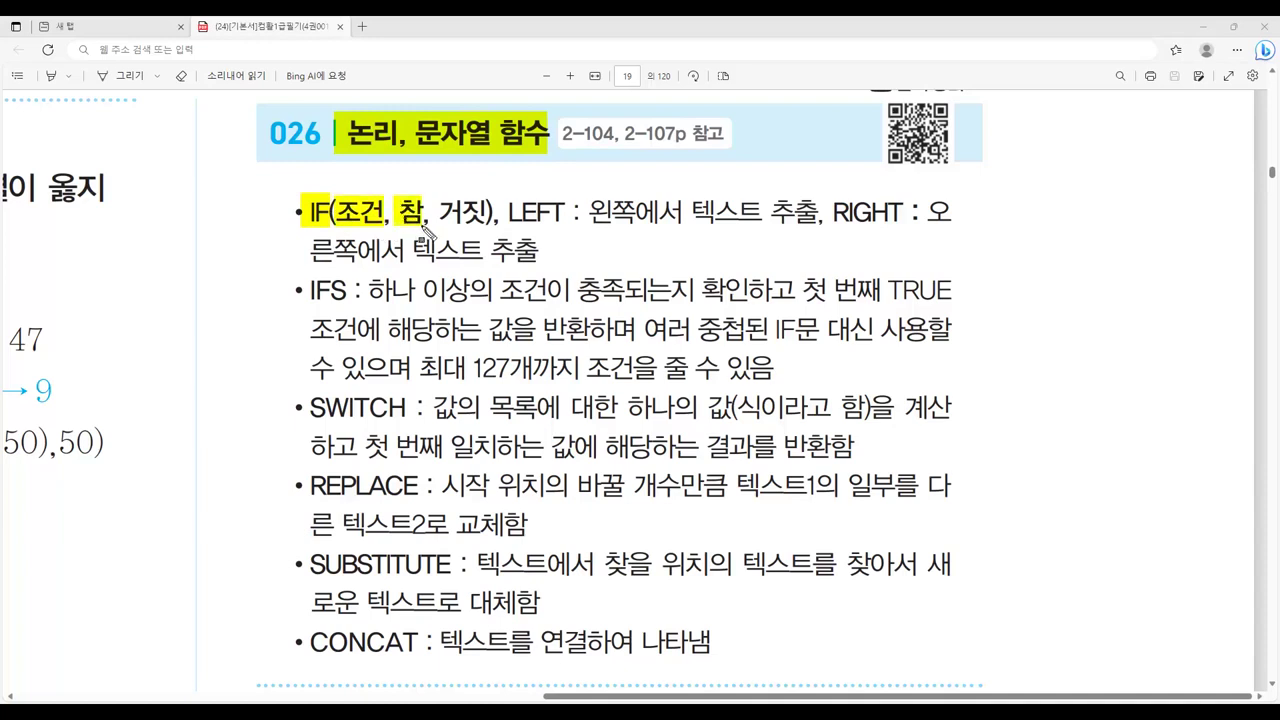
{"action": "left_click_drag", "start_coordinate": [436, 203], "coordinate": [487, 228]}
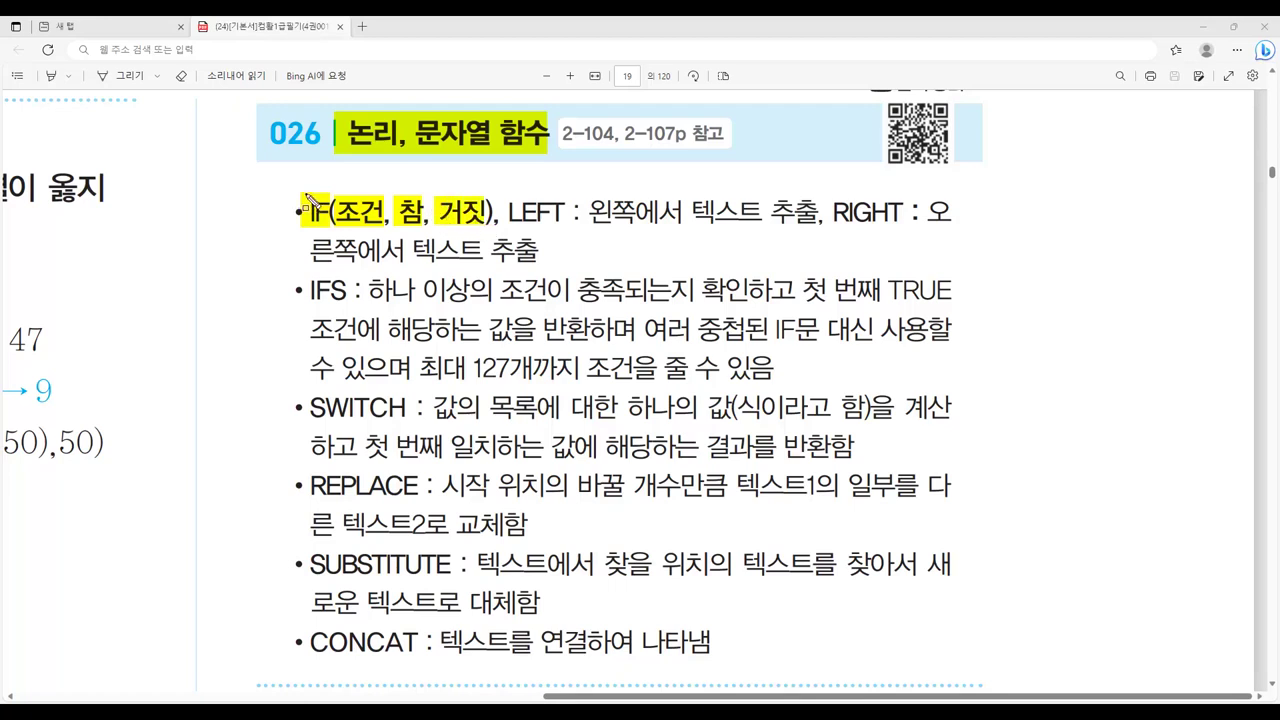
{"action": "left_click_drag", "start_coordinate": [306, 197], "coordinate": [330, 229]}
{"action": "left_click_drag", "start_coordinate": [506, 208], "coordinate": [563, 214]}
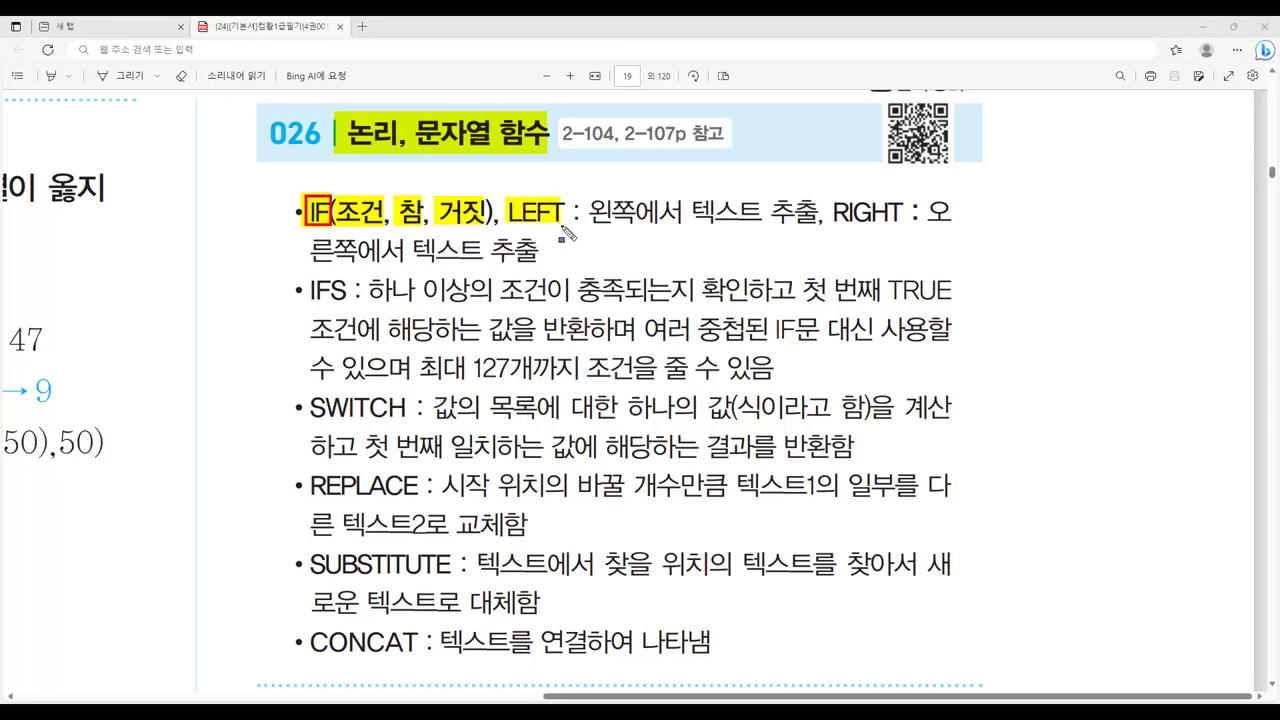
{"action": "mouse_move", "coordinate": [588, 226]}
{"action": "left_mouse_down"}
{"action": "mouse_move", "coordinate": [810, 230]}
{"action": "mouse_move", "coordinate": [952, 214]}
{"action": "left_mouse_up"}
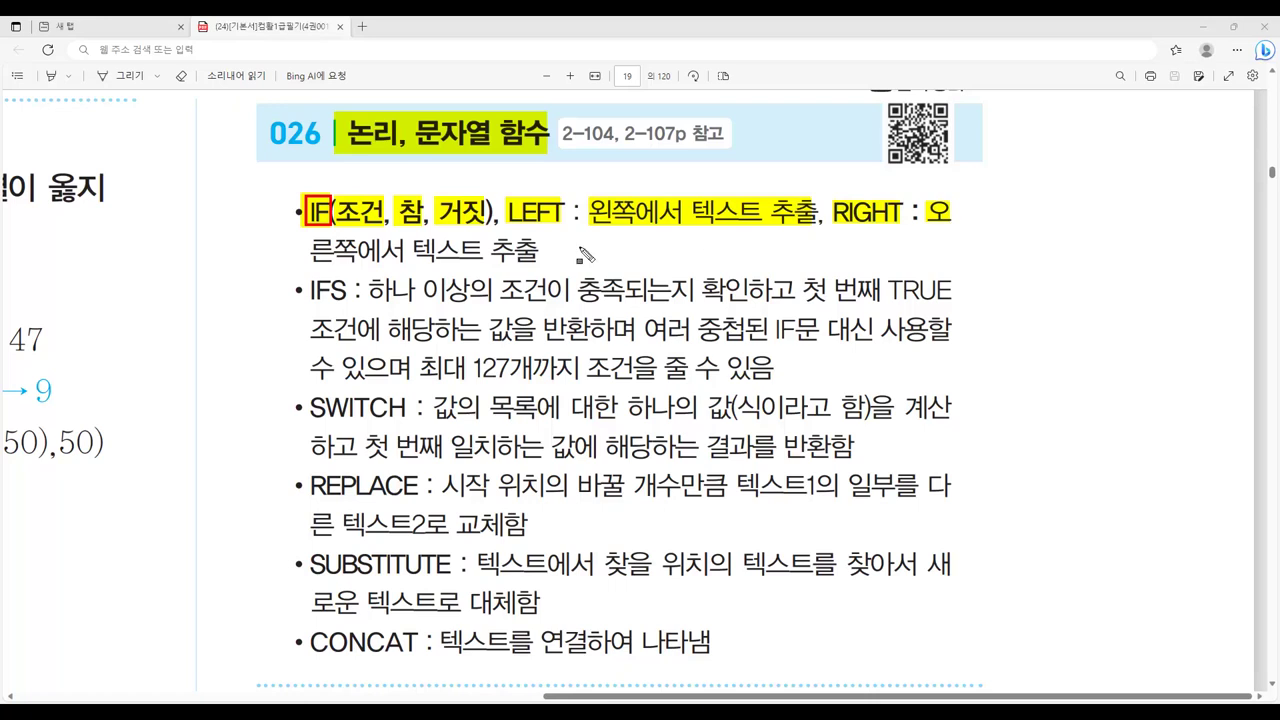
{"action": "left_click_drag", "start_coordinate": [314, 252], "coordinate": [542, 253]}
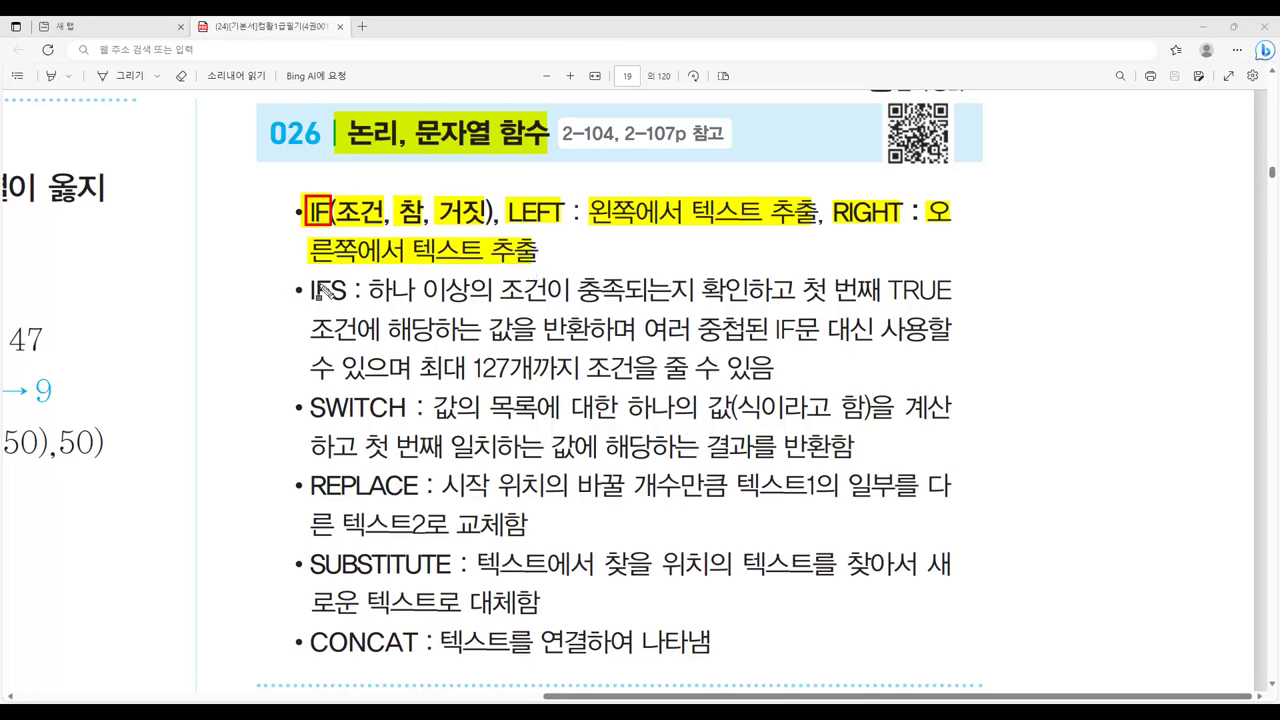
Step: Highlight and box the function names IFS and SWITCH in red, and clear all markings from the page
{"action": "left_click_drag", "start_coordinate": [314, 290], "coordinate": [346, 291]}
{"action": "left_click_drag", "start_coordinate": [305, 273], "coordinate": [348, 306]}
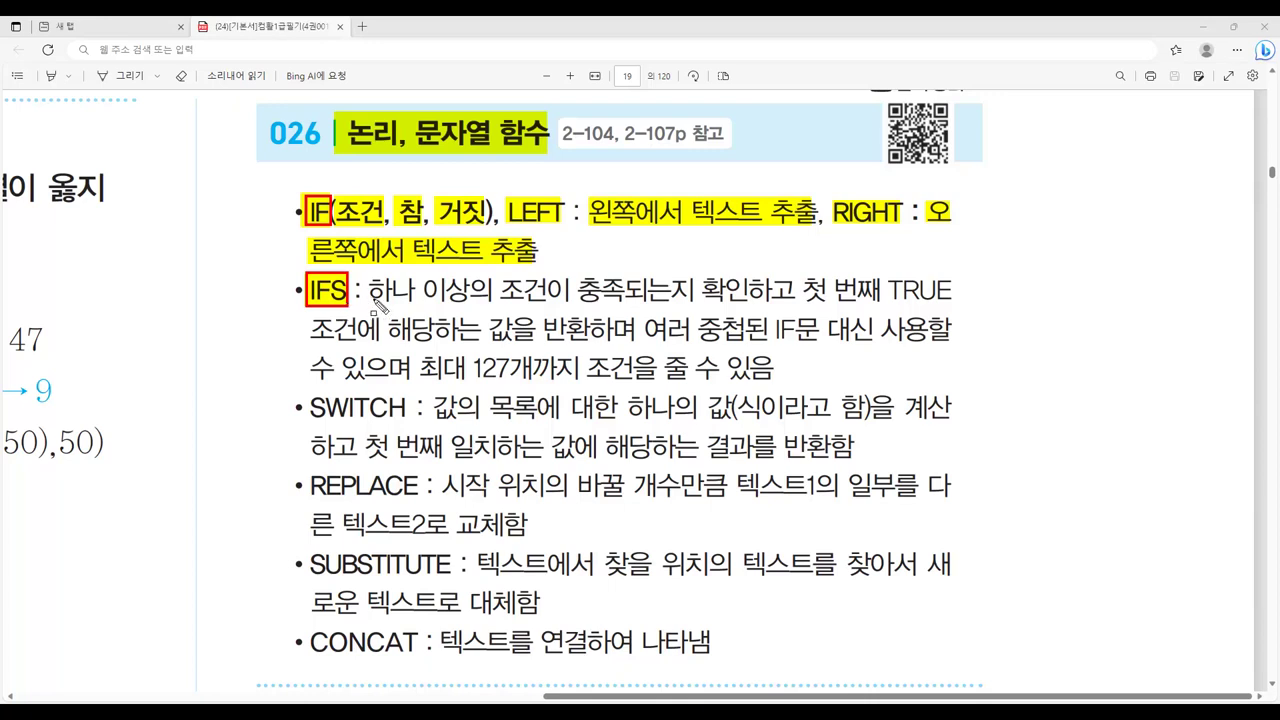
{"action": "mouse_move", "coordinate": [305, 388]}
{"action": "left_mouse_down"}
{"action": "mouse_move", "coordinate": [325, 420]}
{"action": "mouse_move", "coordinate": [408, 424]}
{"action": "left_mouse_up"}
{"action": "left_click_drag", "start_coordinate": [306, 405], "coordinate": [410, 428]}
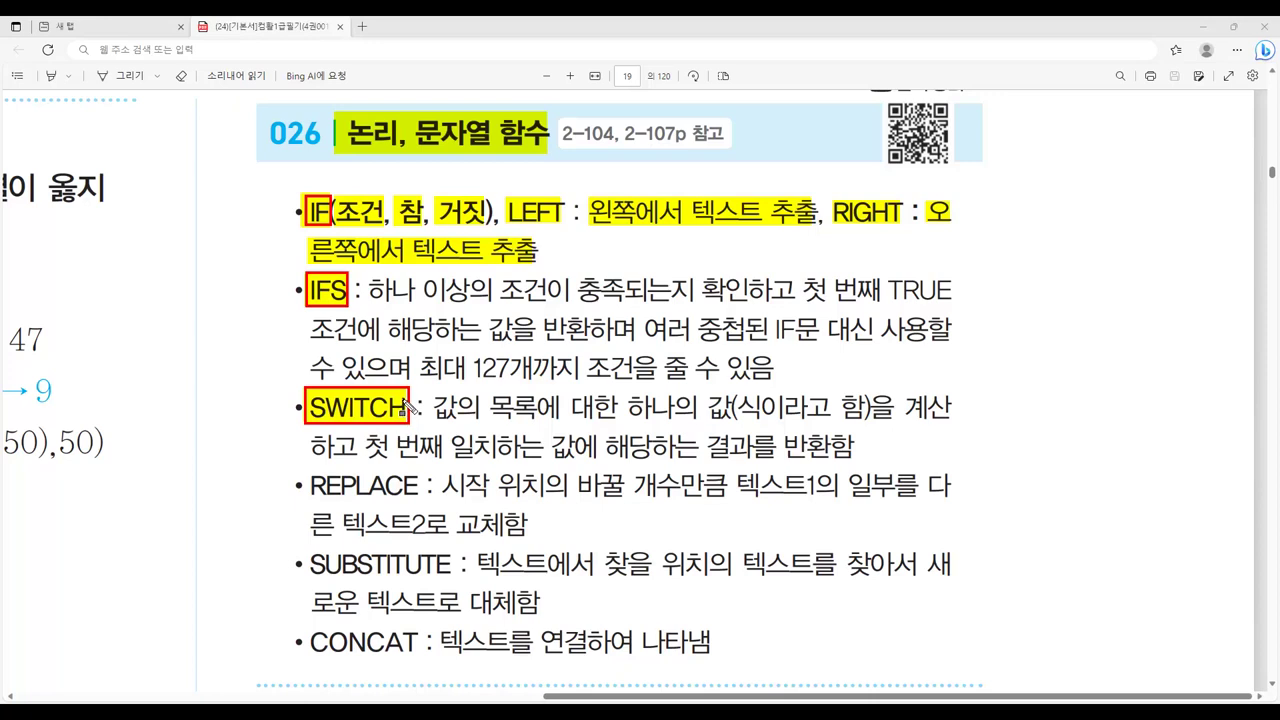
{"action": "key", "text": "Escape"}
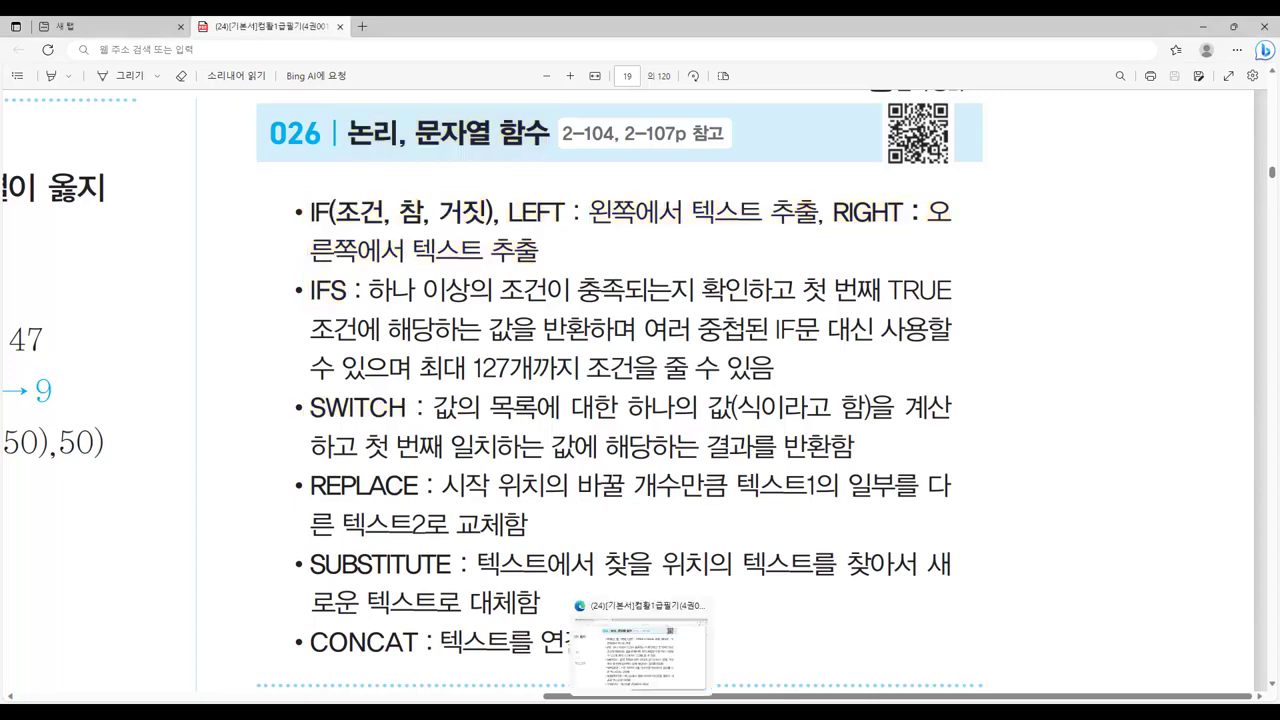
Step: Switch to the Excel workbook, open the IFS formula in B2 for editing, and highlight and box its first pair A2>=90,"A"
{"action": "left_click", "coordinate": [735, 667]}
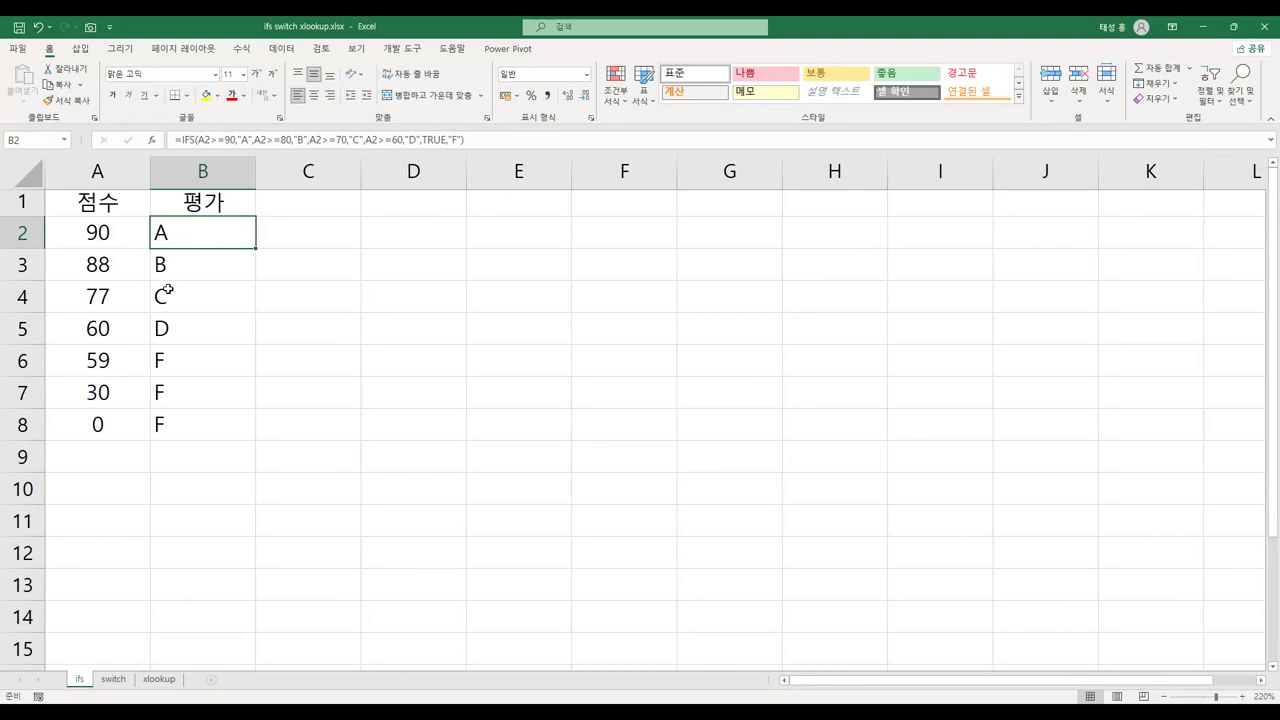
{"action": "key", "text": "F2"}
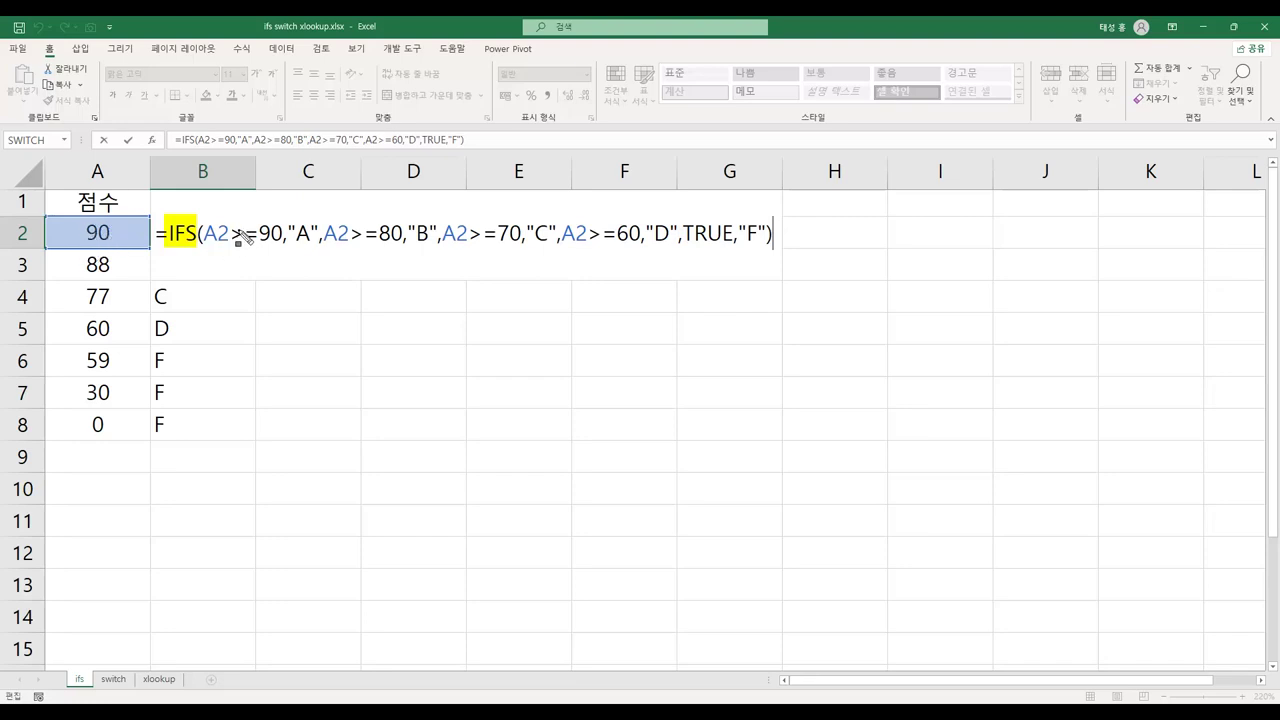
{"action": "left_click_drag", "start_coordinate": [206, 232], "coordinate": [282, 246]}
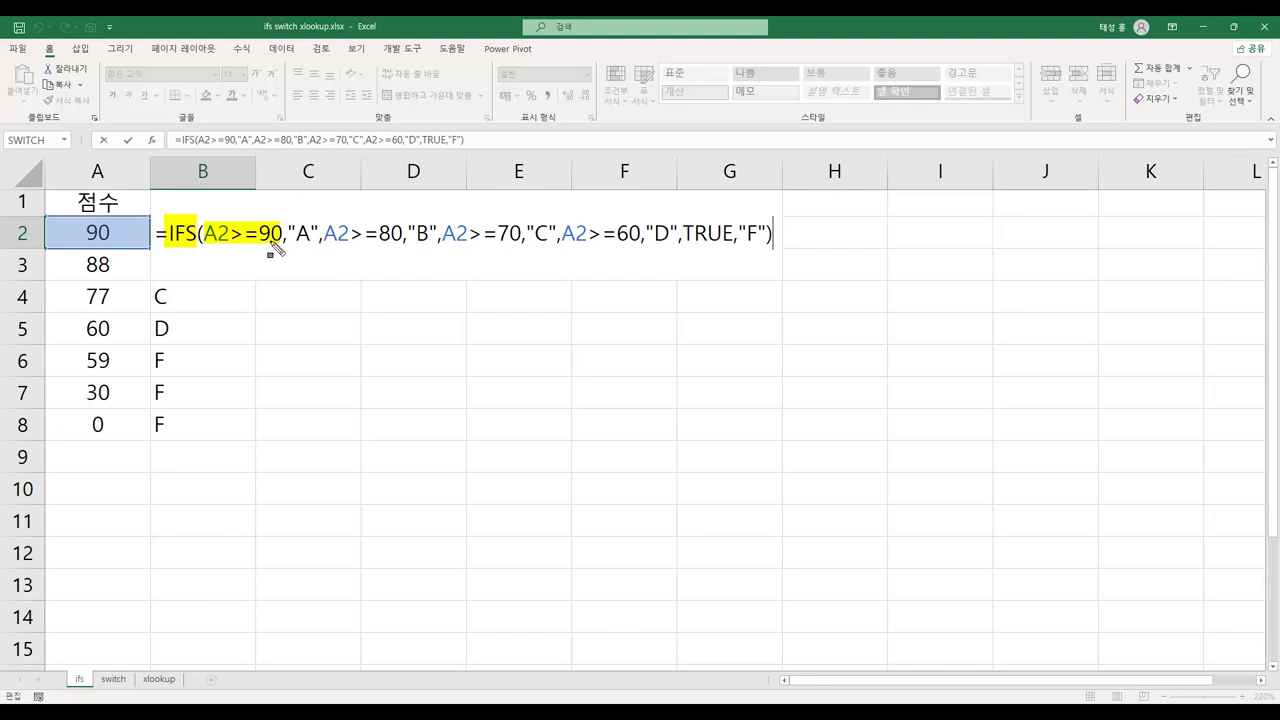
{"action": "left_click_drag", "start_coordinate": [289, 229], "coordinate": [315, 246]}
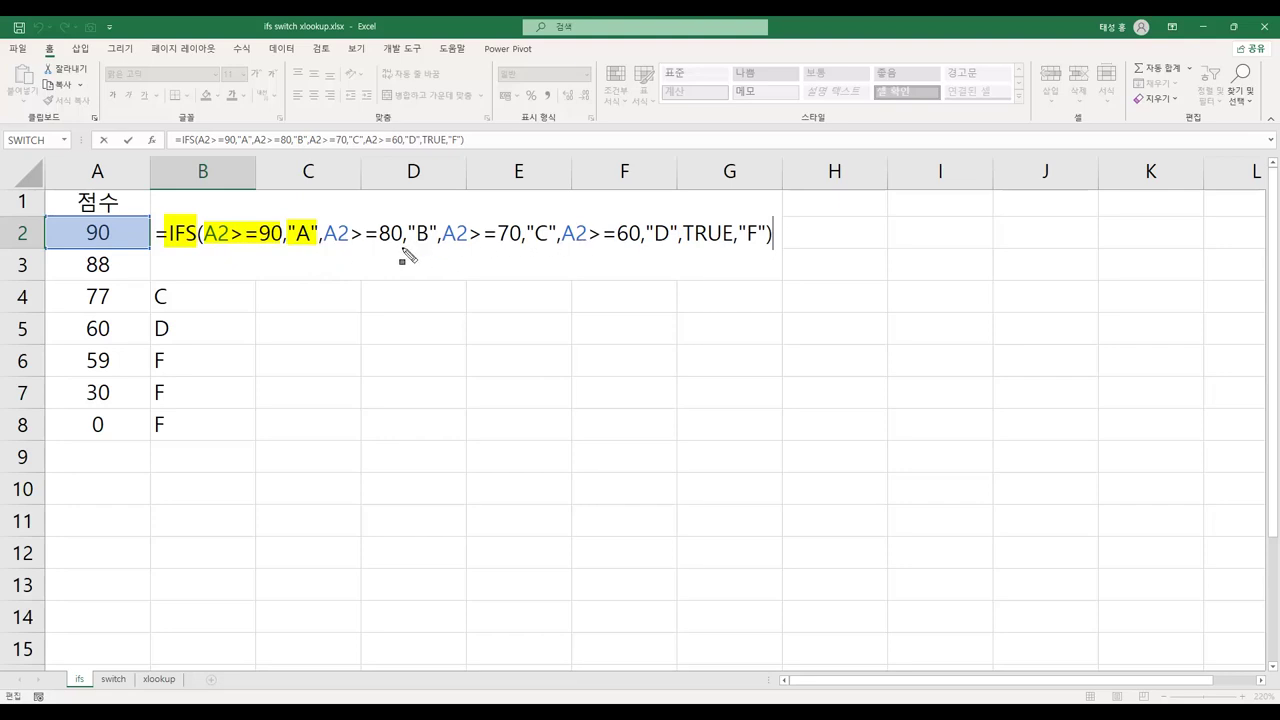
{"action": "left_click_drag", "start_coordinate": [202, 219], "coordinate": [319, 249]}
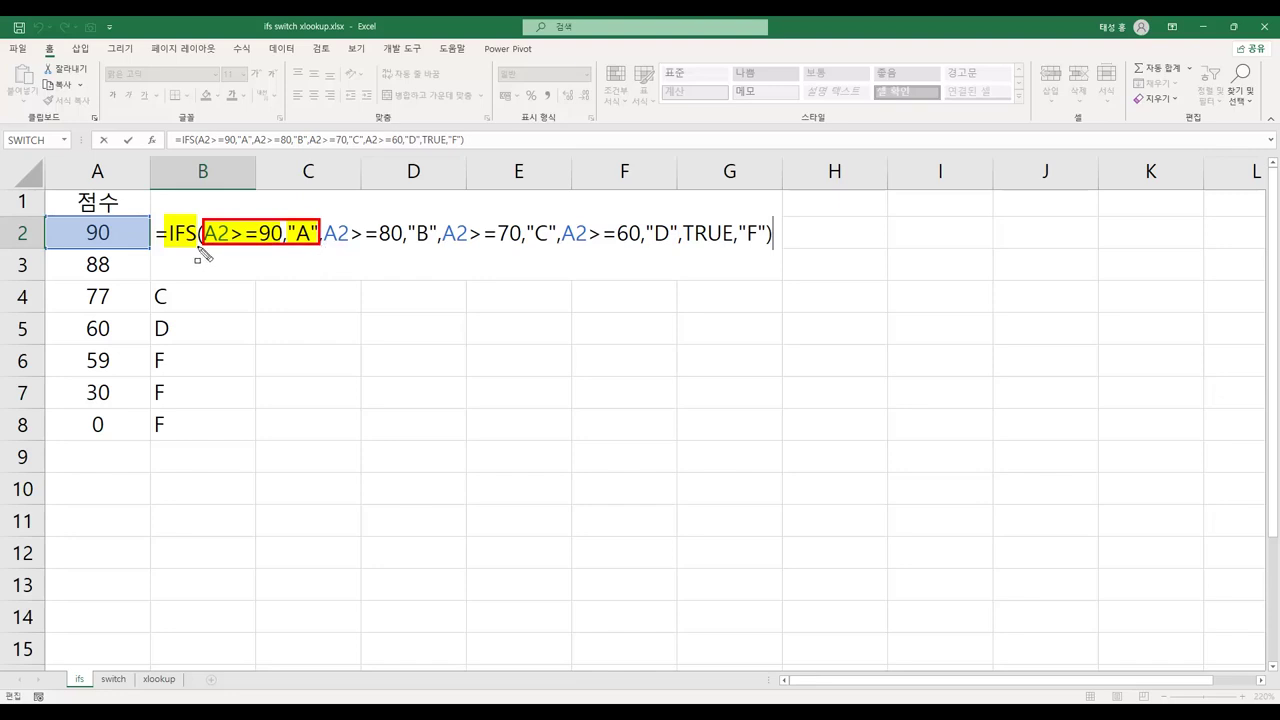
Step: Underline IFS and TRUE in red and highlight the 80, 70 and 60 condition pairs and "F" in the formula
{"action": "left_click_drag", "start_coordinate": [168, 246], "coordinate": [192, 247]}
{"action": "left_click_drag", "start_coordinate": [324, 242], "coordinate": [671, 253]}
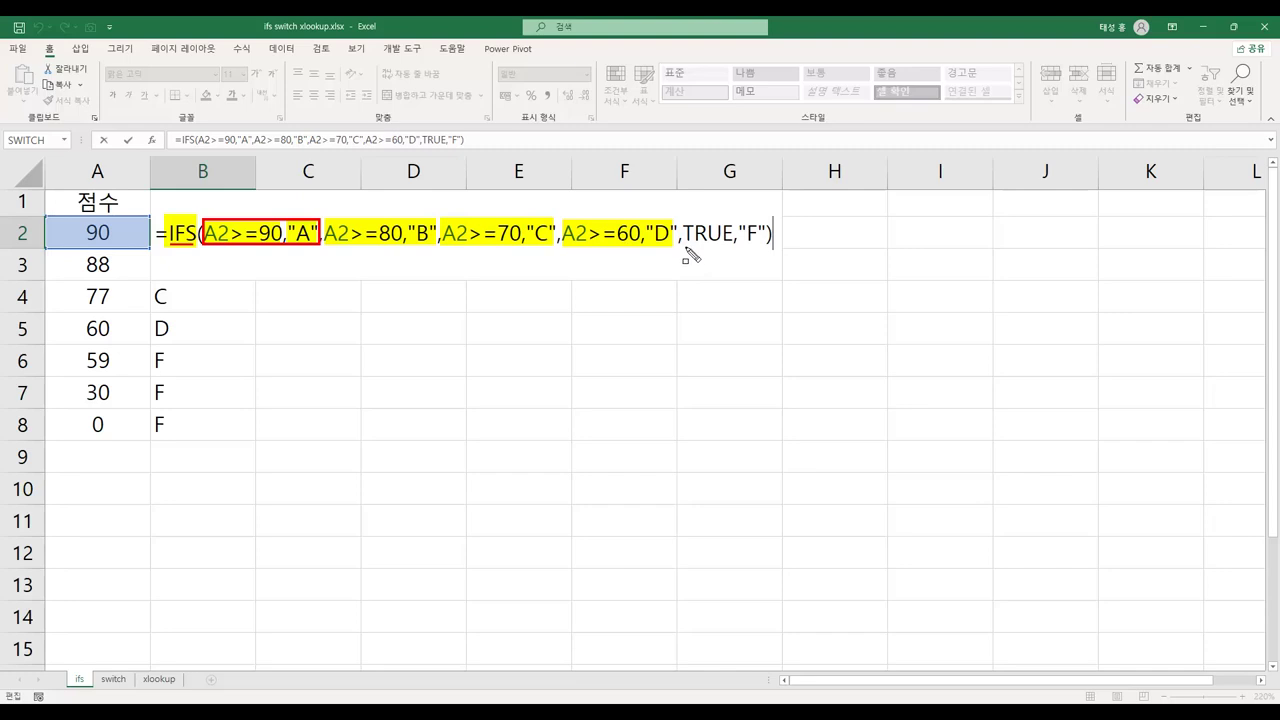
{"action": "left_click_drag", "start_coordinate": [684, 243], "coordinate": [729, 243]}
{"action": "left_click_drag", "start_coordinate": [741, 232], "coordinate": [766, 240]}
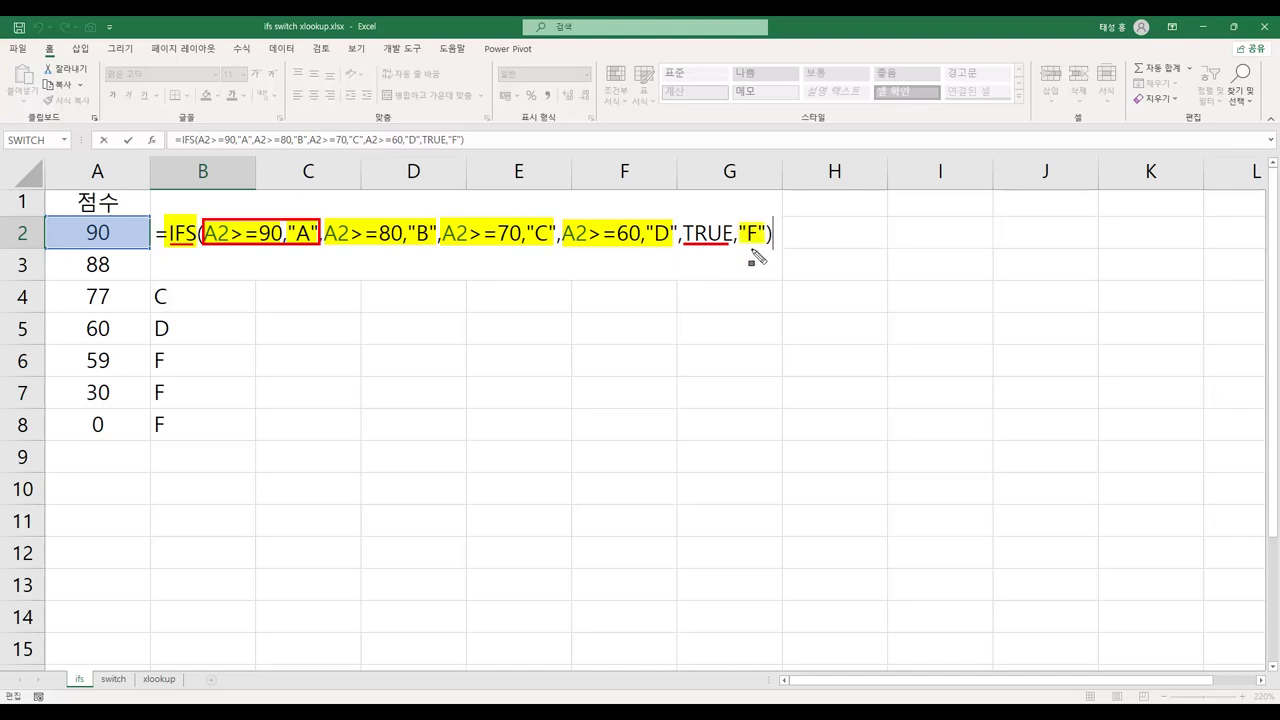
Step: Box the TRUE,"F" pair, underline the 80 to 60 conditions in red, highlight TRUE, and clear the markings
{"action": "left_click_drag", "start_coordinate": [678, 197], "coordinate": [789, 270]}
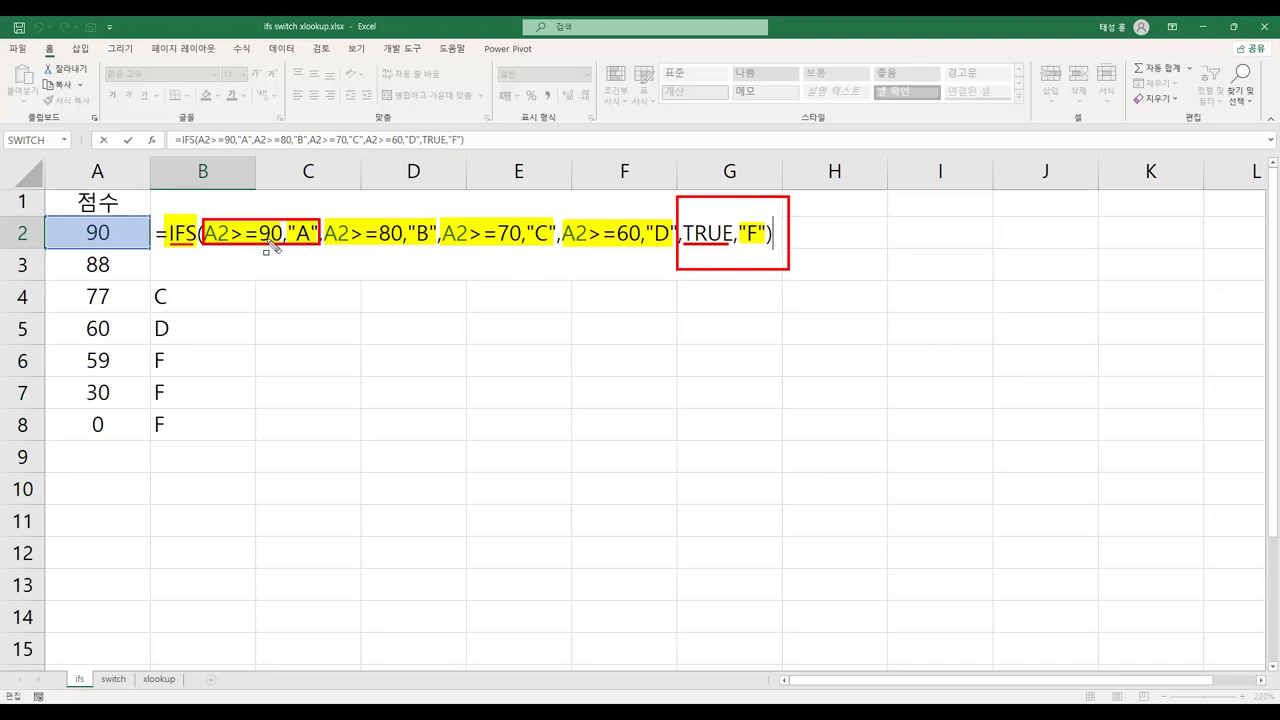
{"action": "left_click_drag", "start_coordinate": [324, 246], "coordinate": [658, 248]}
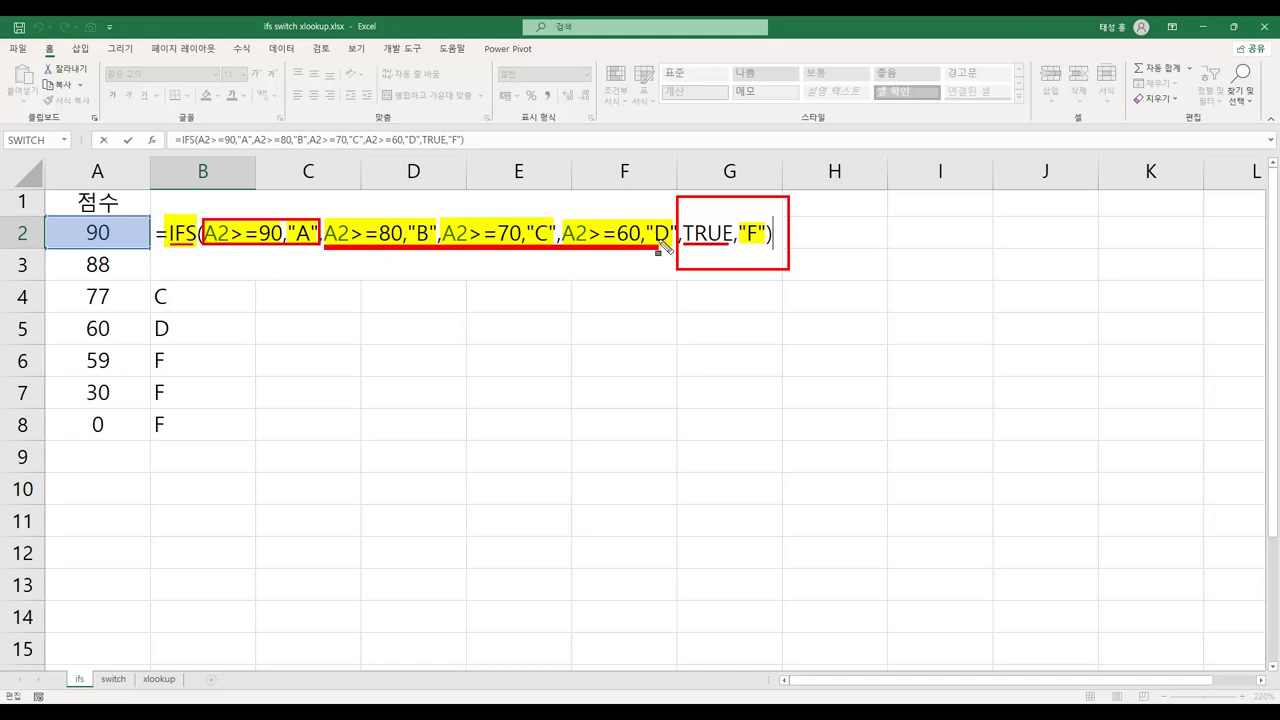
{"action": "left_click_drag", "start_coordinate": [688, 255], "coordinate": [733, 253]}
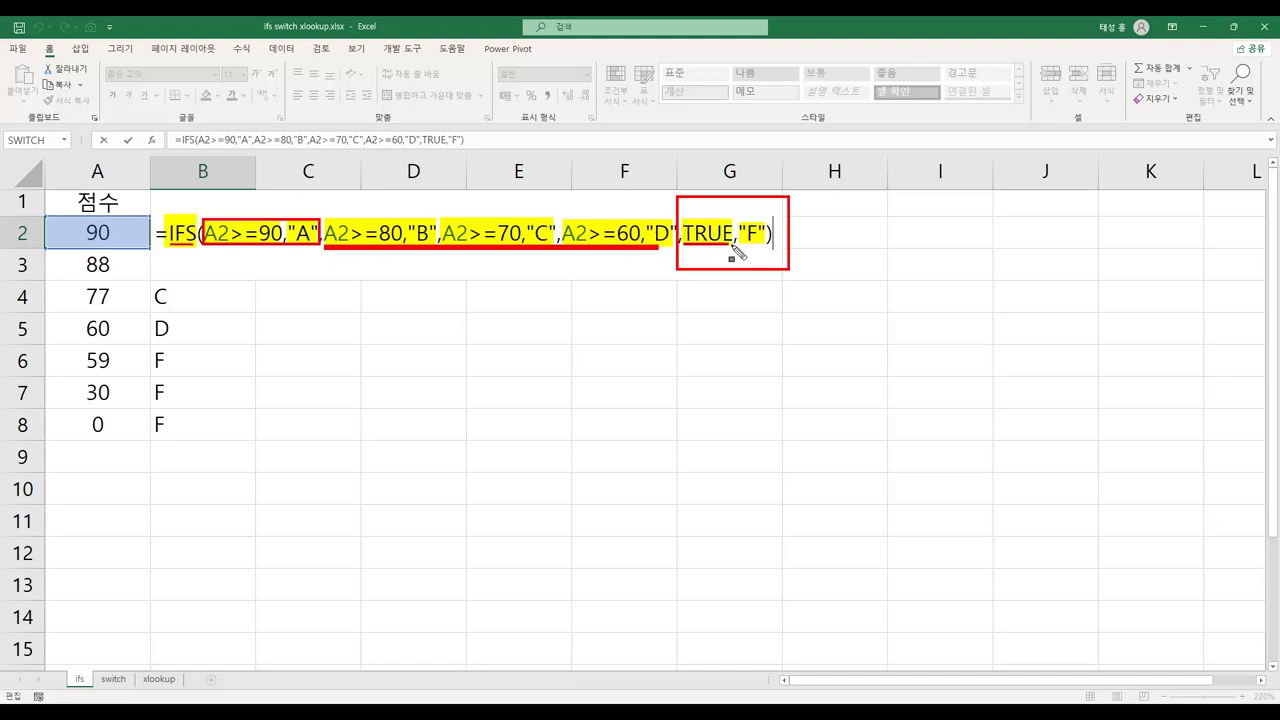
{"action": "key", "text": "Escape"}
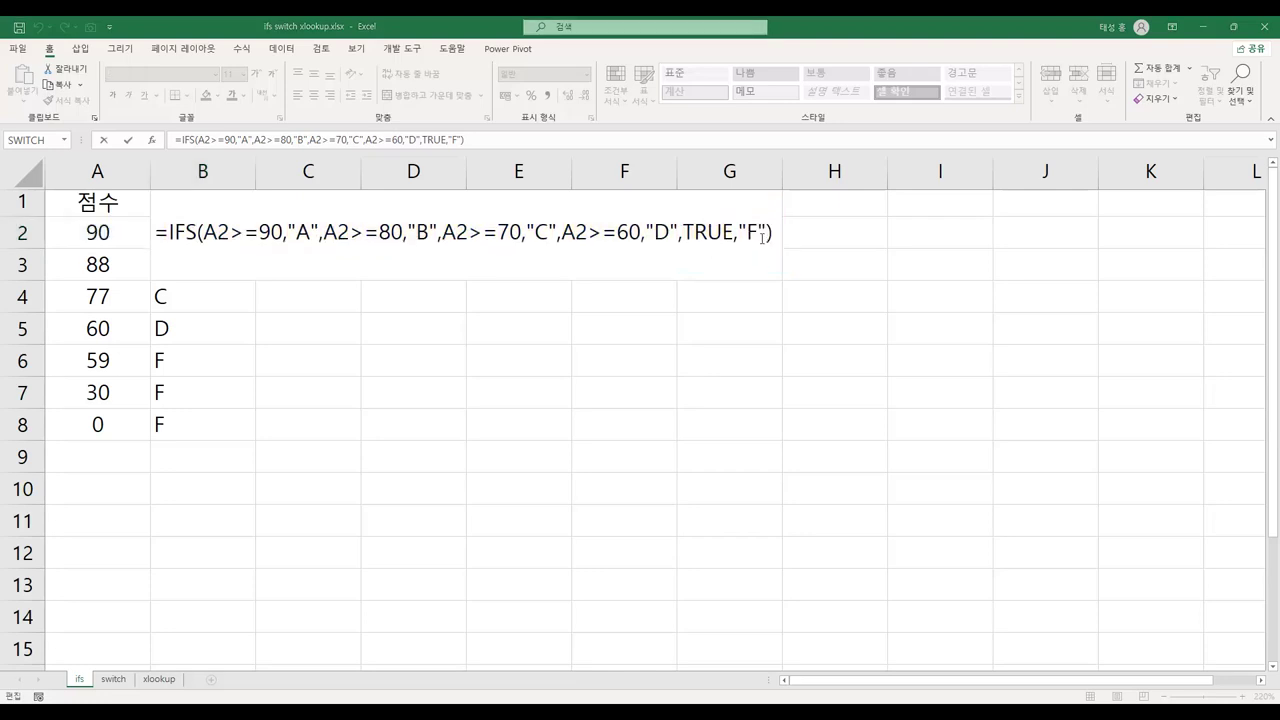
Step: Commit the IFS formula in B2 and fill it down through B8
{"action": "key", "text": "Return"}
{"action": "left_click", "coordinate": [236, 234]}
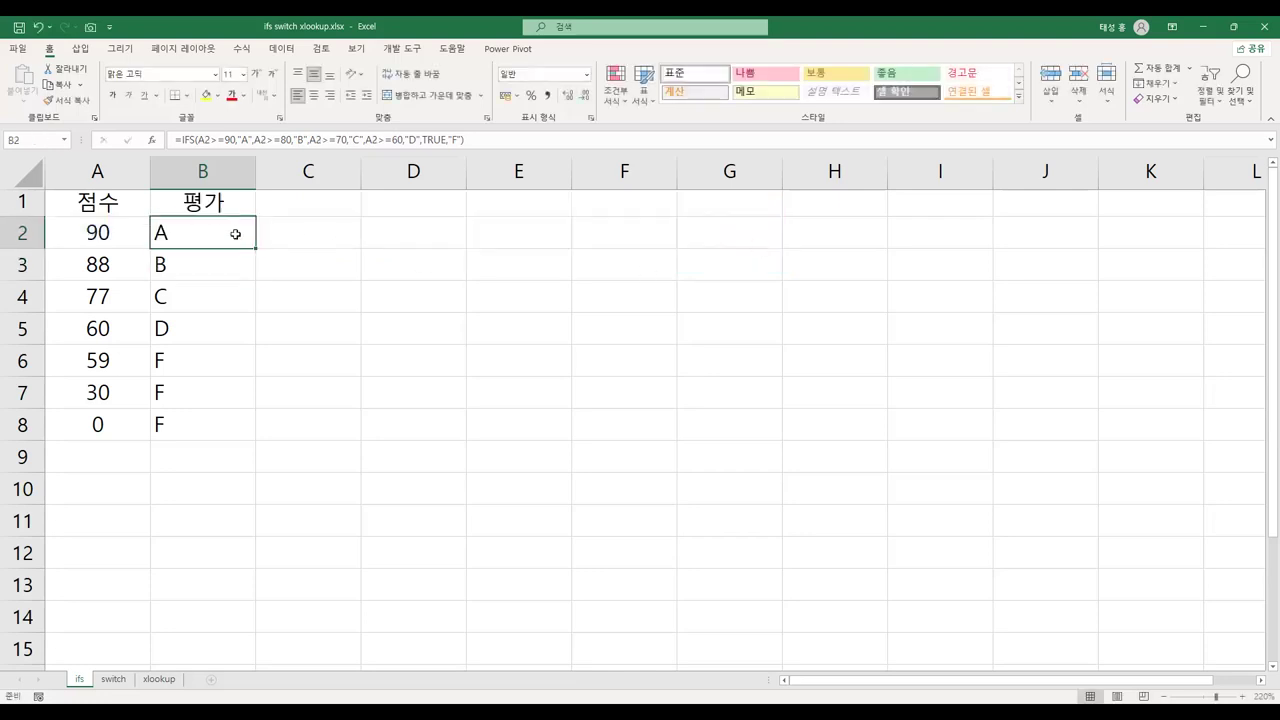
{"action": "left_click_drag", "start_coordinate": [256, 249], "coordinate": [232, 428]}
{"action": "left_click", "coordinate": [205, 242]}
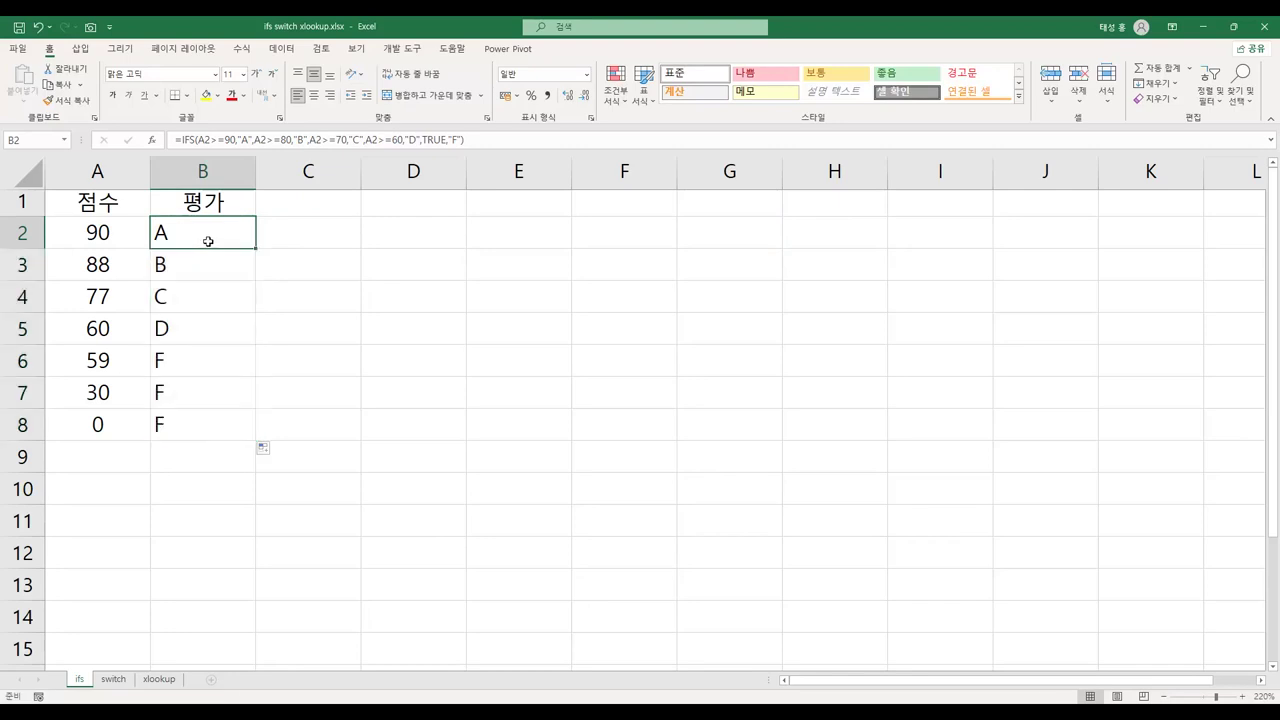
Step: Open the SWITCH formula in B2 of the switch sheet for editing and highlight the function name and its code and product pairs
{"action": "left_click", "coordinate": [113, 679]}
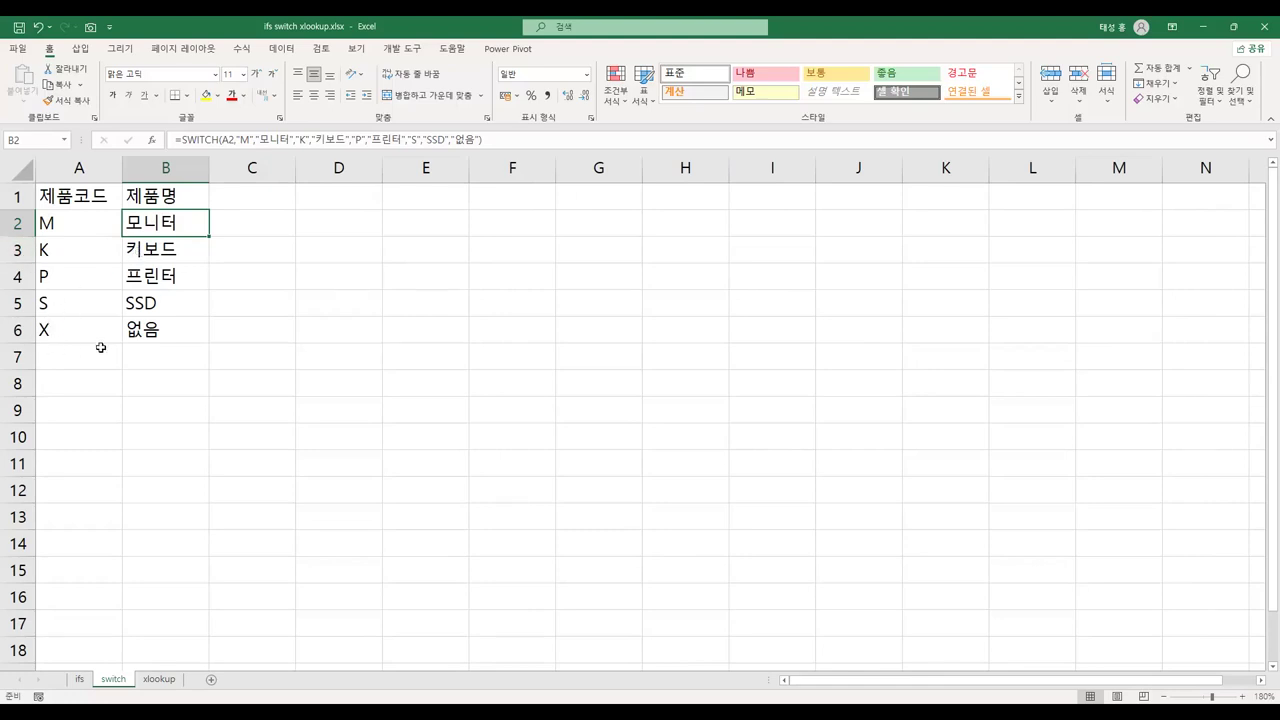
{"action": "key", "text": "F2"}
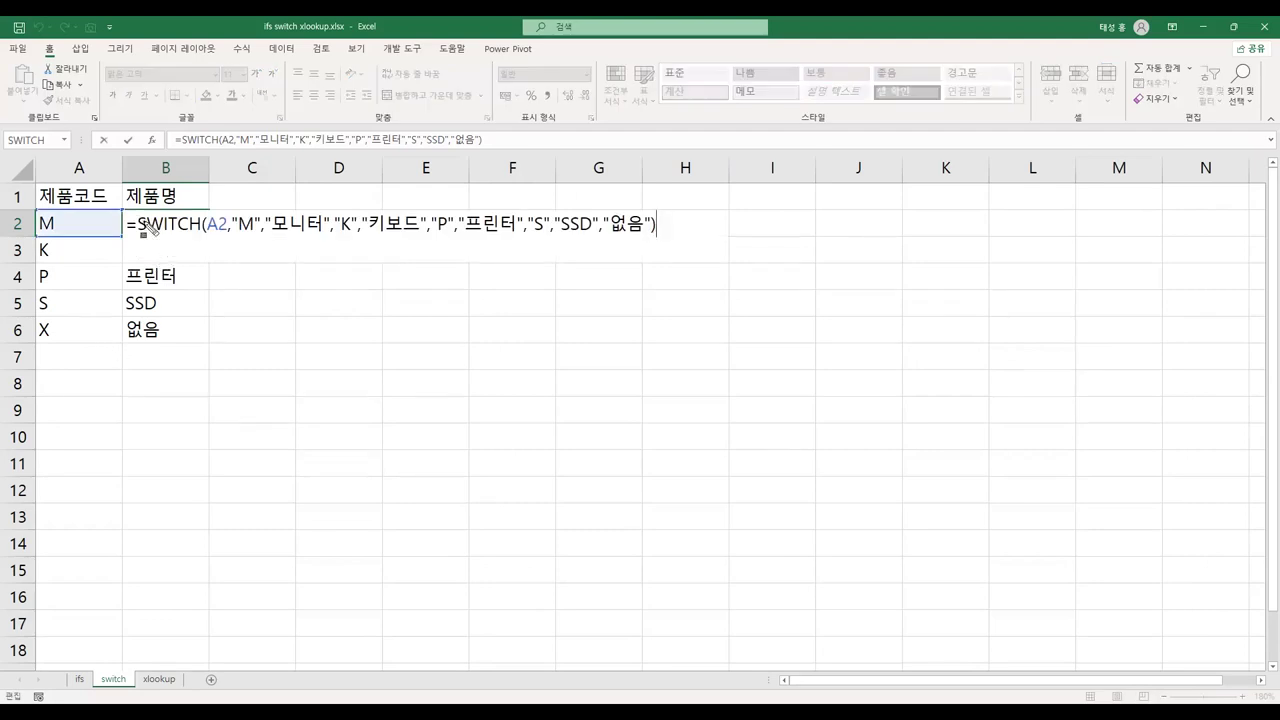
{"action": "left_click_drag", "start_coordinate": [126, 222], "coordinate": [203, 238]}
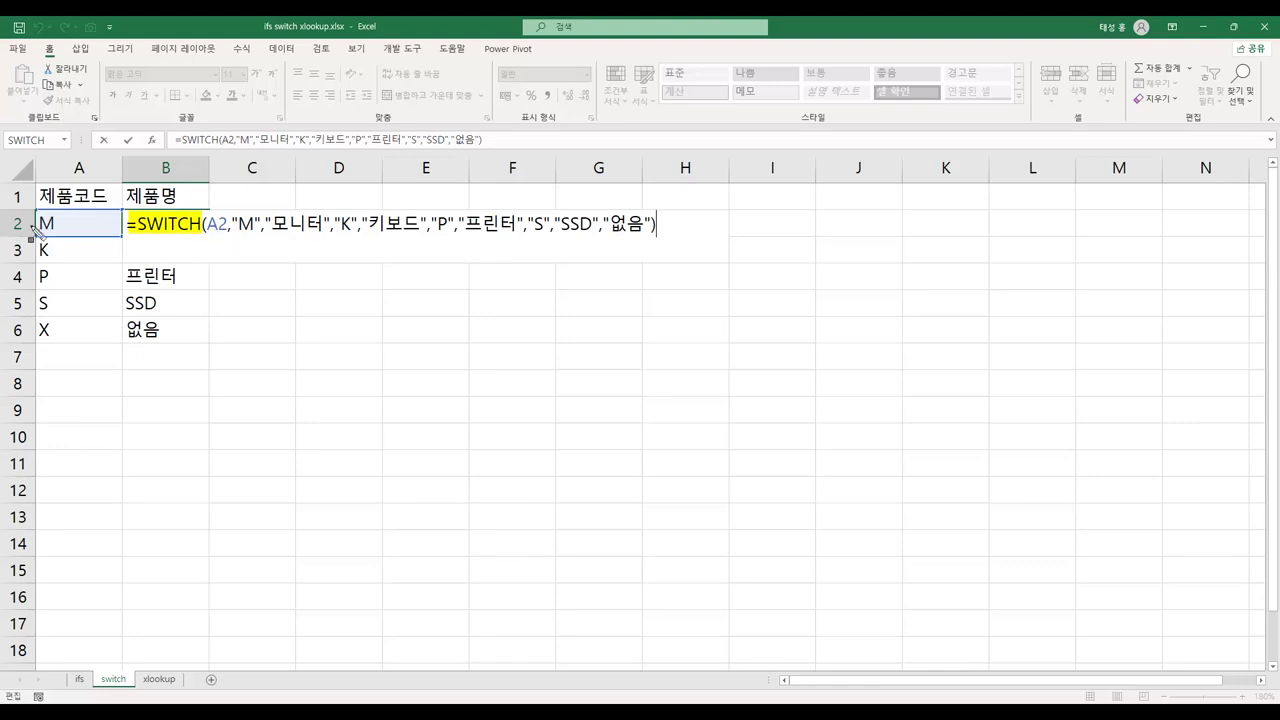
{"action": "left_click_drag", "start_coordinate": [238, 222], "coordinate": [594, 240]}
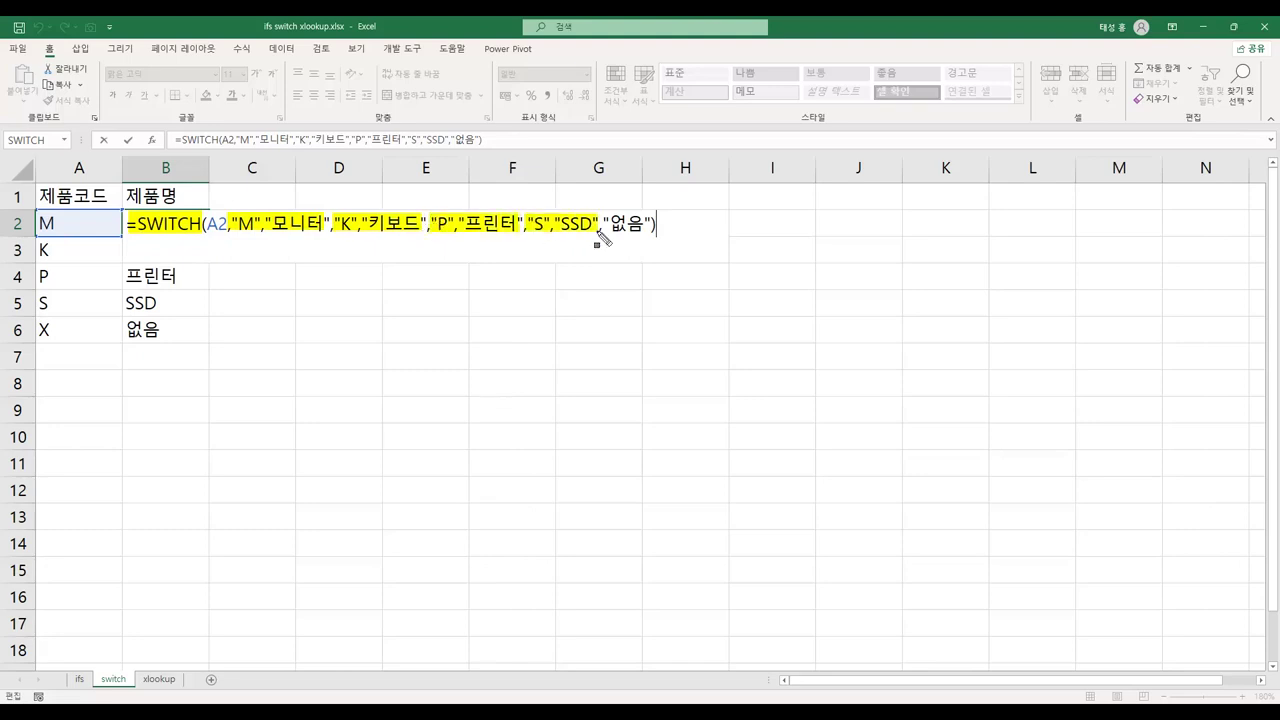
Step: Mark the default "없음" and the SWITCH name with red boxes, clear the markings, and commit the formula
{"action": "left_click_drag", "start_coordinate": [604, 224], "coordinate": [663, 237]}
{"action": "mouse_move", "coordinate": [125, 210]}
{"action": "left_mouse_down"}
{"action": "mouse_move", "coordinate": [151, 238]}
{"action": "mouse_move", "coordinate": [204, 241]}
{"action": "left_mouse_up"}
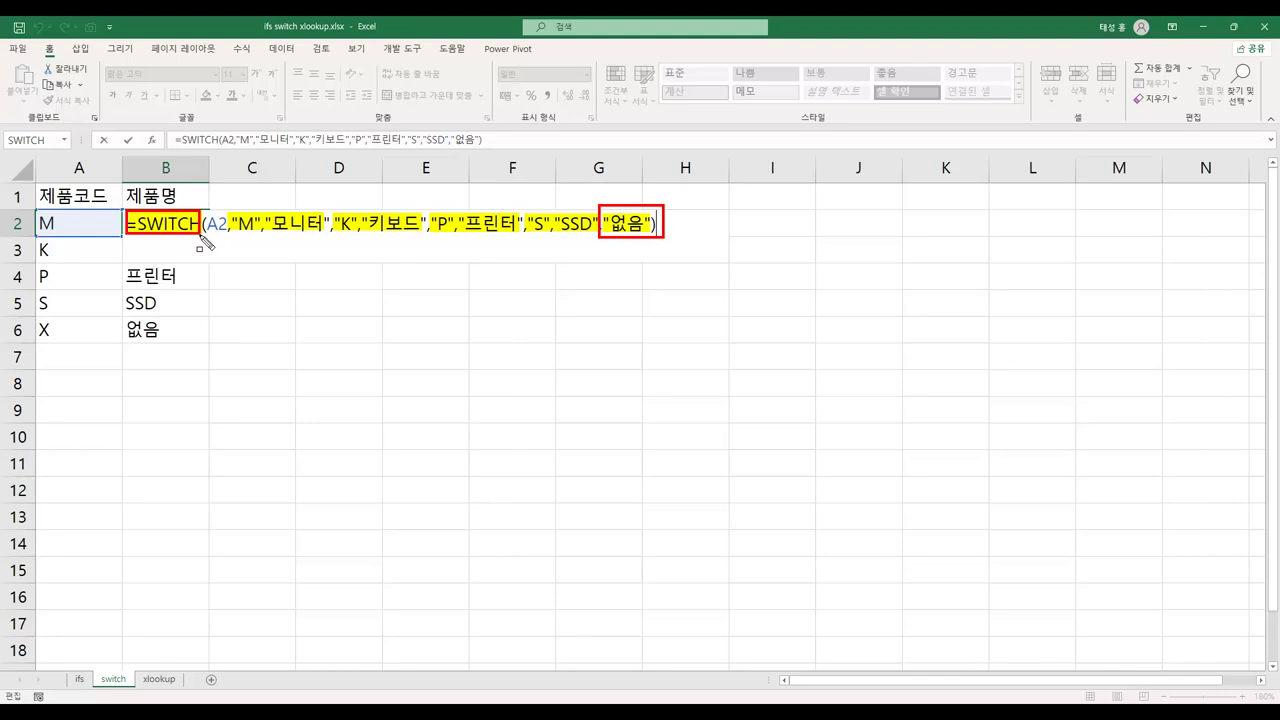
{"action": "key", "text": "Escape"}
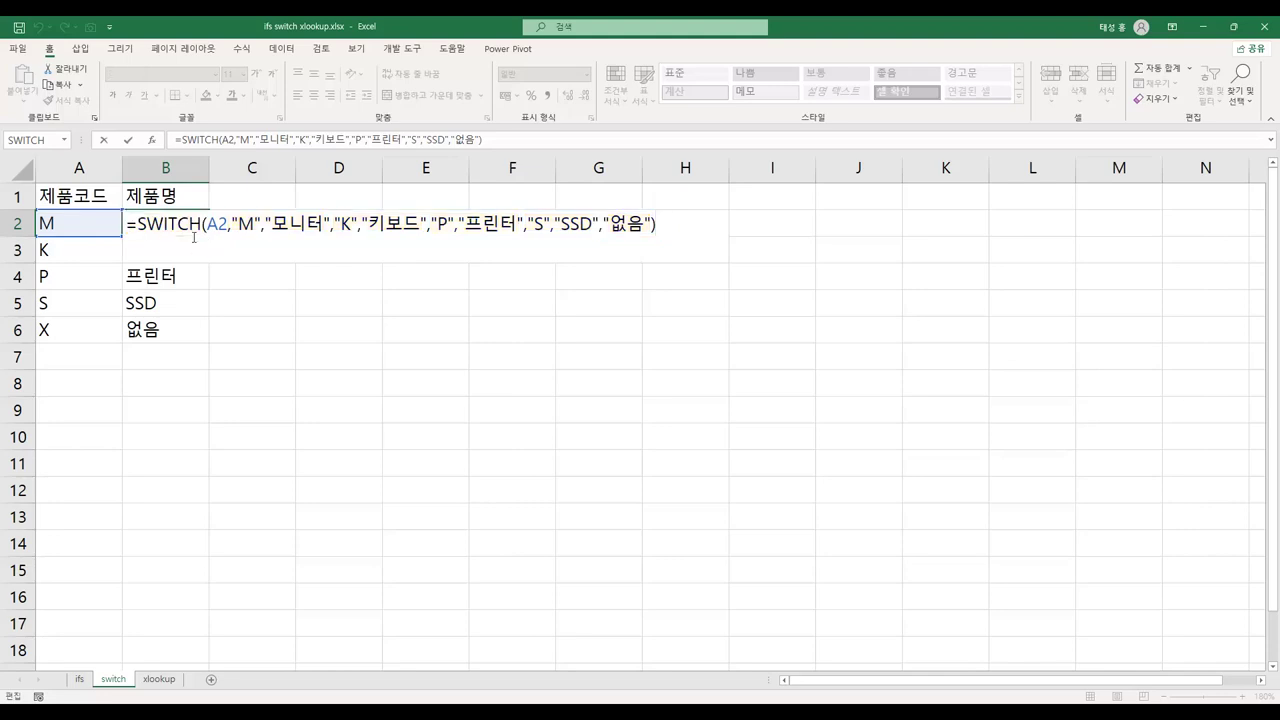
{"action": "key", "text": "Return"}
Step: Check each product code in A2:A6 against the product name its SWITCH formula returns in column B
{"action": "left_click", "coordinate": [155, 222]}
{"action": "left_click", "coordinate": [84, 250]}
{"action": "left_click", "coordinate": [168, 254]}
{"action": "left_click", "coordinate": [67, 282]}
{"action": "left_click", "coordinate": [154, 278]}
{"action": "left_click", "coordinate": [81, 309]}
{"action": "left_click", "coordinate": [162, 307]}
{"action": "left_click", "coordinate": [78, 336]}
{"action": "left_click", "coordinate": [143, 330]}
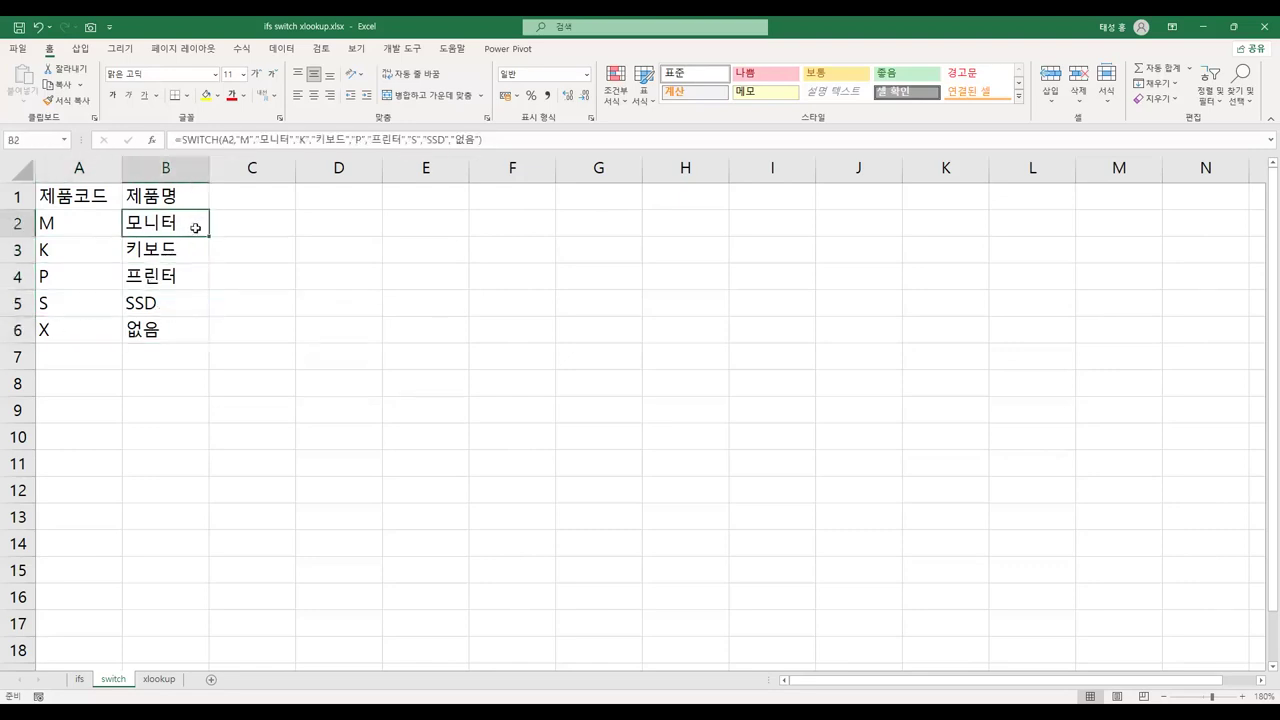
Step: Switch back to the PDF textbook in Edge and highlight the function names IFS, SWITCH and REPLACE
{"action": "left_click", "coordinate": [610, 703]}
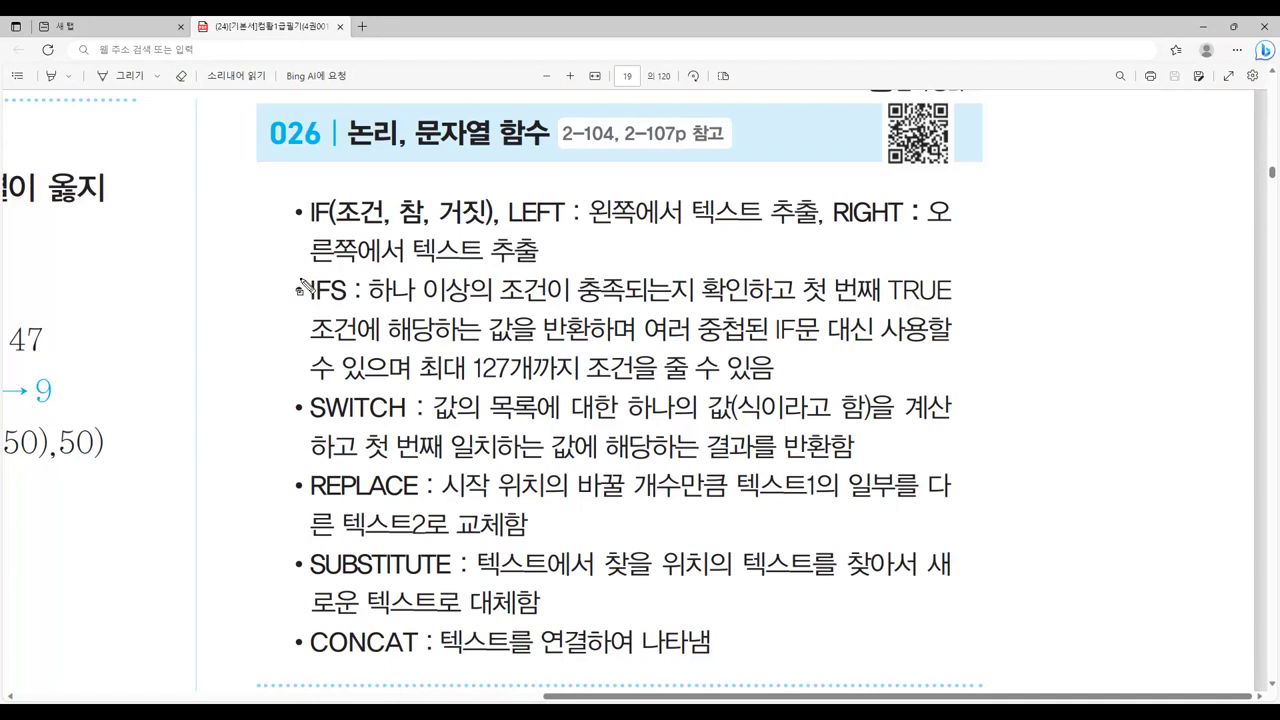
{"action": "left_click_drag", "start_coordinate": [292, 290], "coordinate": [366, 292]}
{"action": "left_click_drag", "start_coordinate": [297, 404], "coordinate": [428, 428]}
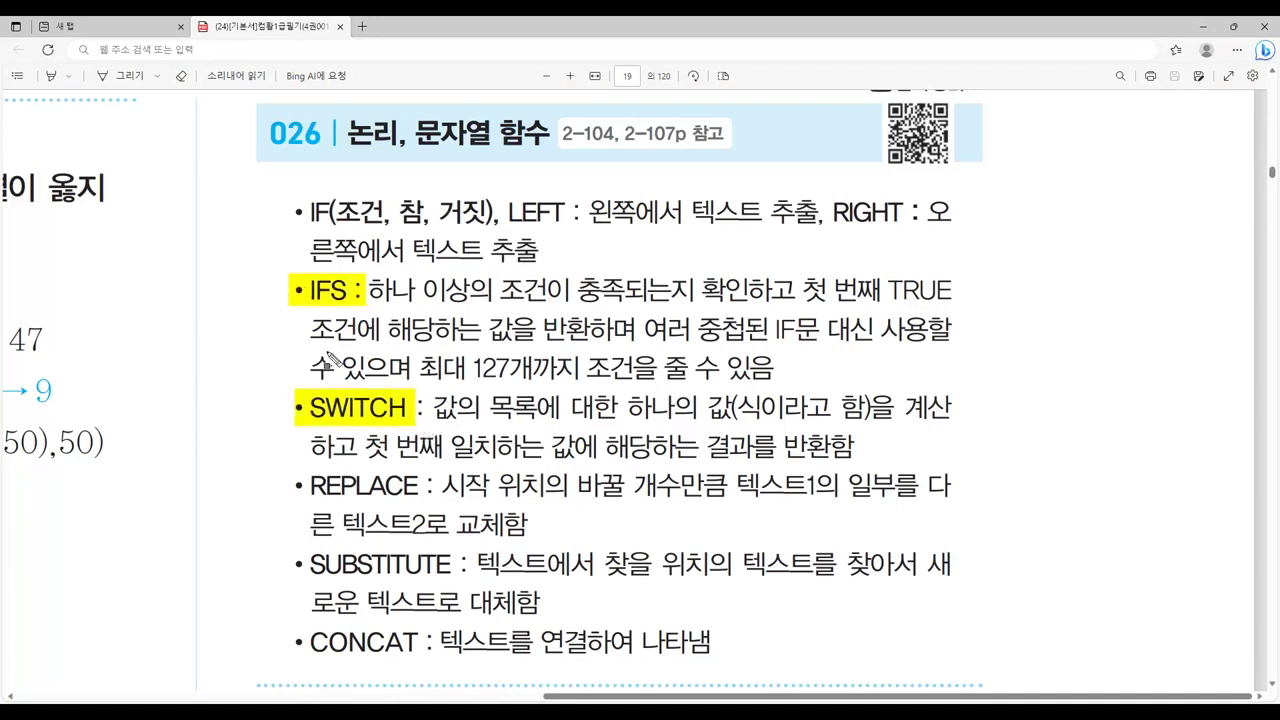
{"action": "left_click_drag", "start_coordinate": [298, 485], "coordinate": [422, 488]}
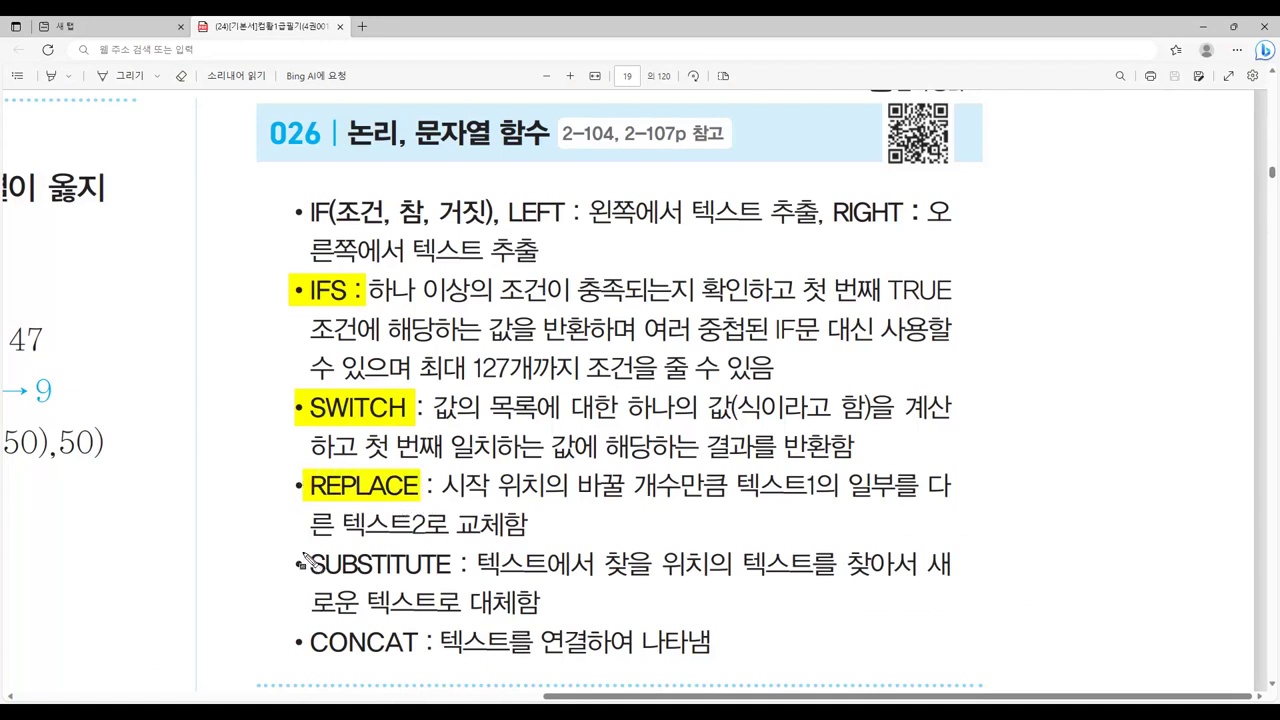
Step: Highlight SUBSTITUTE, the words 교체 and 대체, and CONCAT with its description 텍스트를 연결하여 나타냄
{"action": "left_click_drag", "start_coordinate": [301, 564], "coordinate": [457, 582]}
{"action": "left_click_drag", "start_coordinate": [458, 524], "coordinate": [506, 526]}
{"action": "left_click_drag", "start_coordinate": [466, 600], "coordinate": [530, 612]}
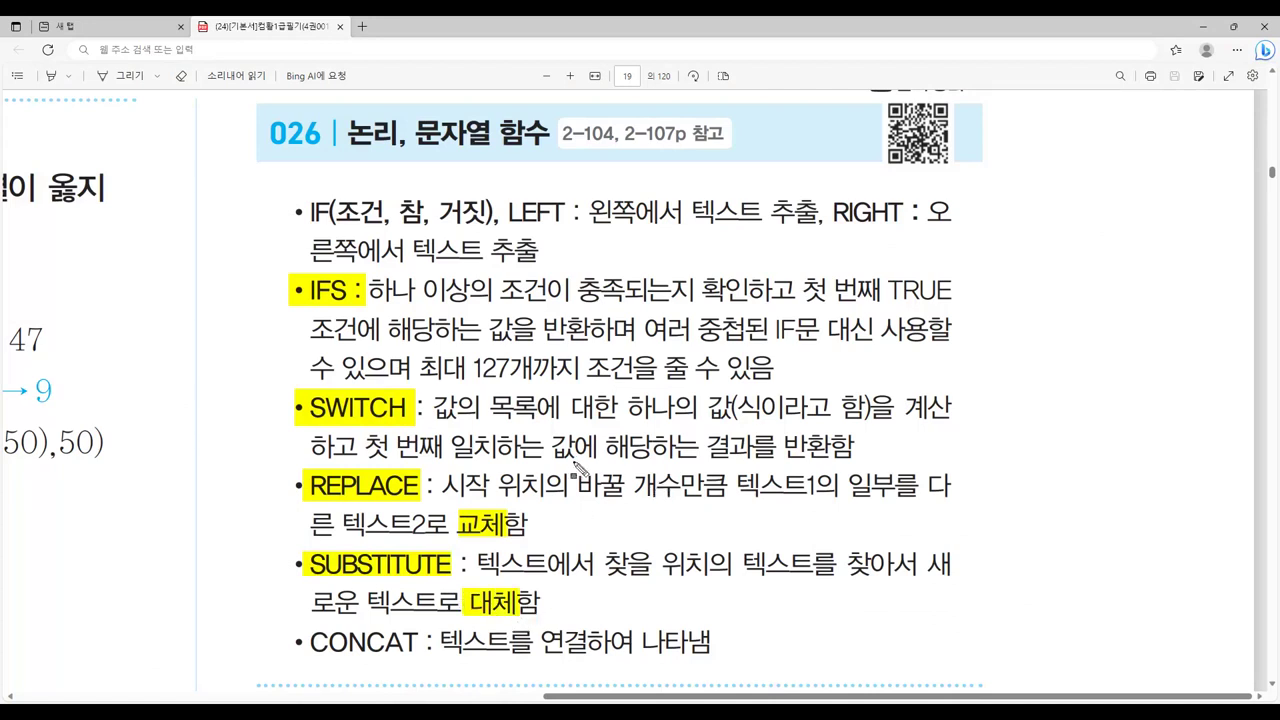
{"action": "left_click_drag", "start_coordinate": [300, 643], "coordinate": [416, 663]}
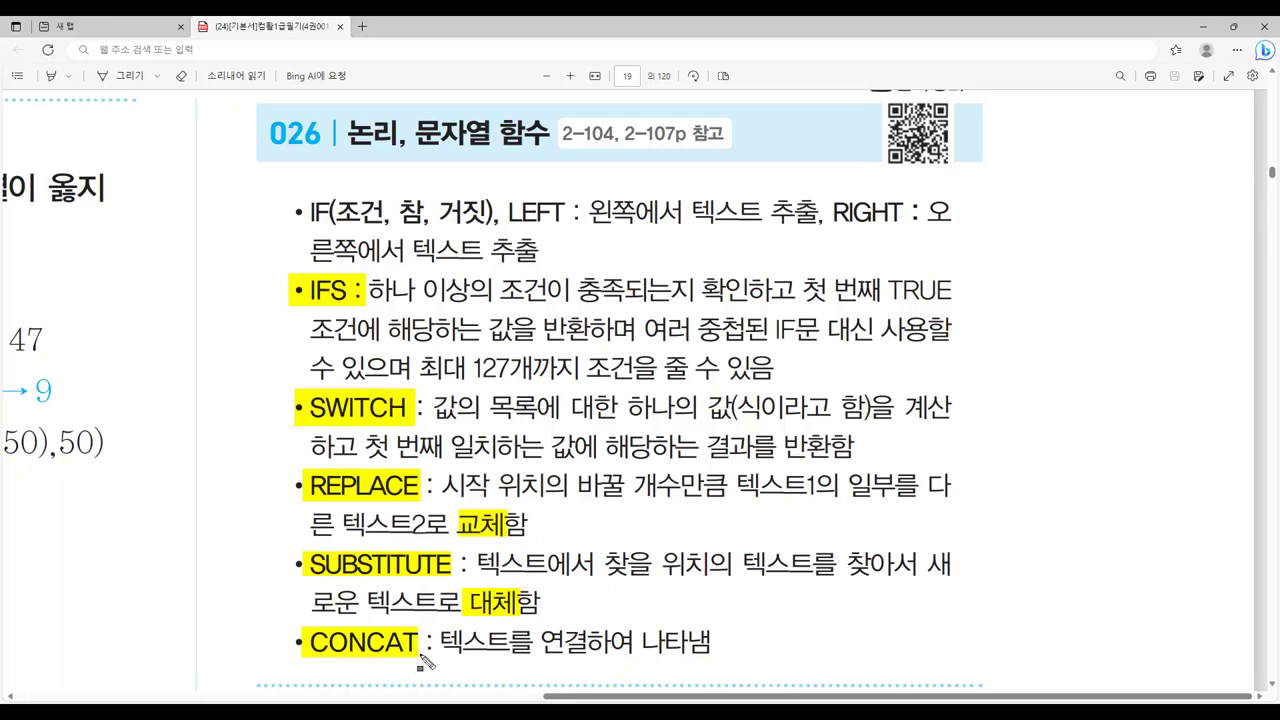
{"action": "left_click_drag", "start_coordinate": [440, 645], "coordinate": [706, 657]}
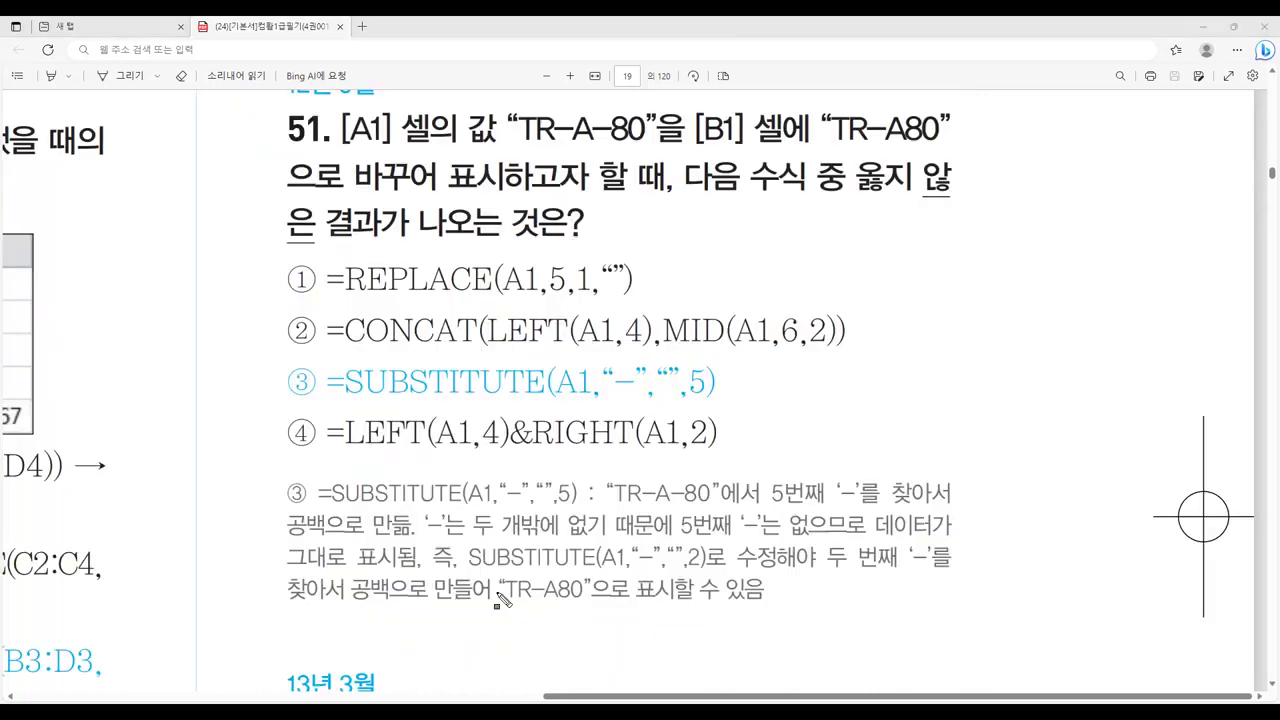
Step: Highlight [A1] 셀의 값 “TR-A-80”, [B1] 셀에 “TR-A80” and 바꾸어 표시하고자 할 때 in question 51, and box 않은 in red
{"action": "mouse_move", "coordinate": [345, 119]}
{"action": "left_mouse_down"}
{"action": "mouse_move", "coordinate": [418, 150]}
{"action": "mouse_move", "coordinate": [646, 152]}
{"action": "mouse_move", "coordinate": [808, 128]}
{"action": "mouse_move", "coordinate": [945, 130]}
{"action": "left_mouse_up"}
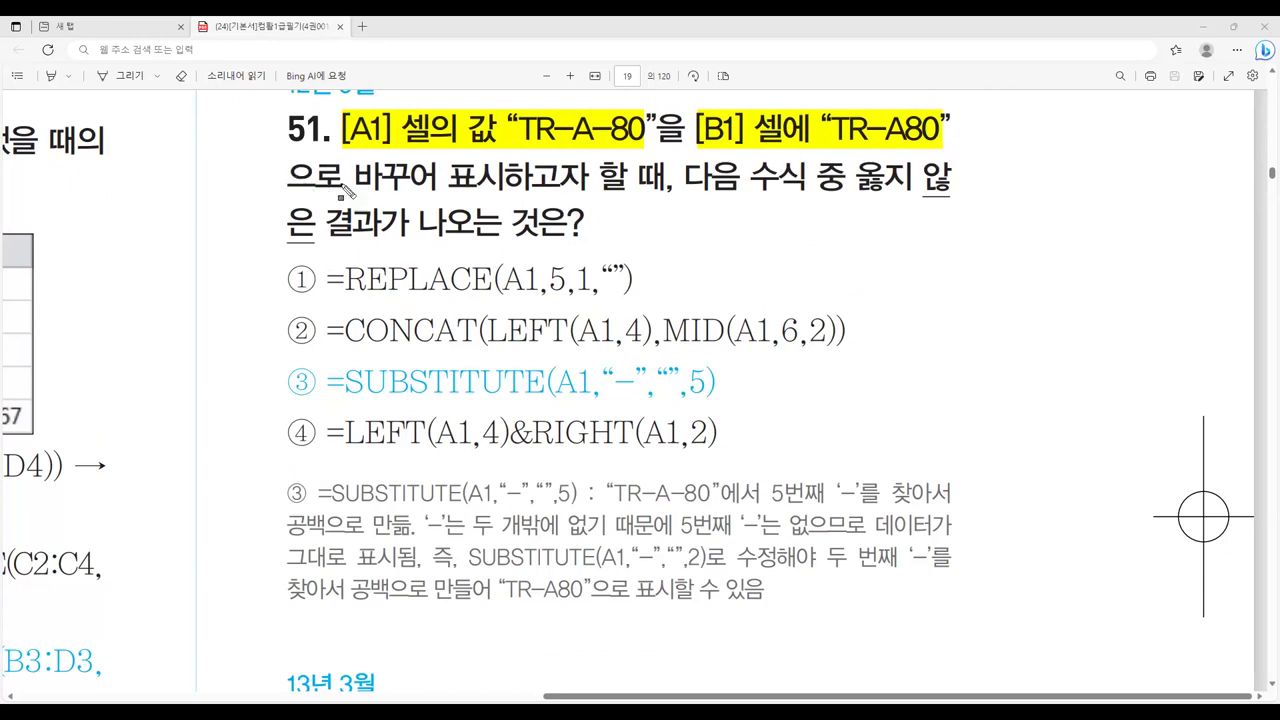
{"action": "left_click_drag", "start_coordinate": [345, 180], "coordinate": [652, 198]}
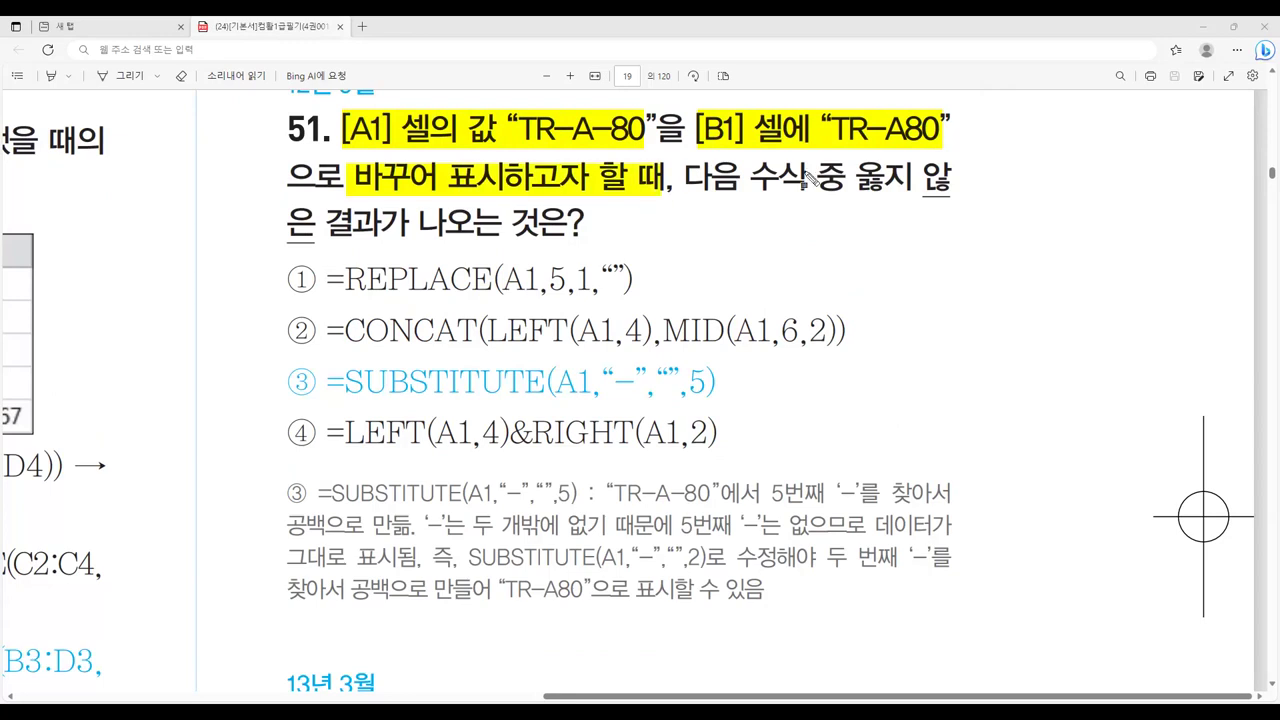
{"action": "left_click_drag", "start_coordinate": [918, 160], "coordinate": [958, 197]}
{"action": "left_click_drag", "start_coordinate": [281, 205], "coordinate": [316, 240]}
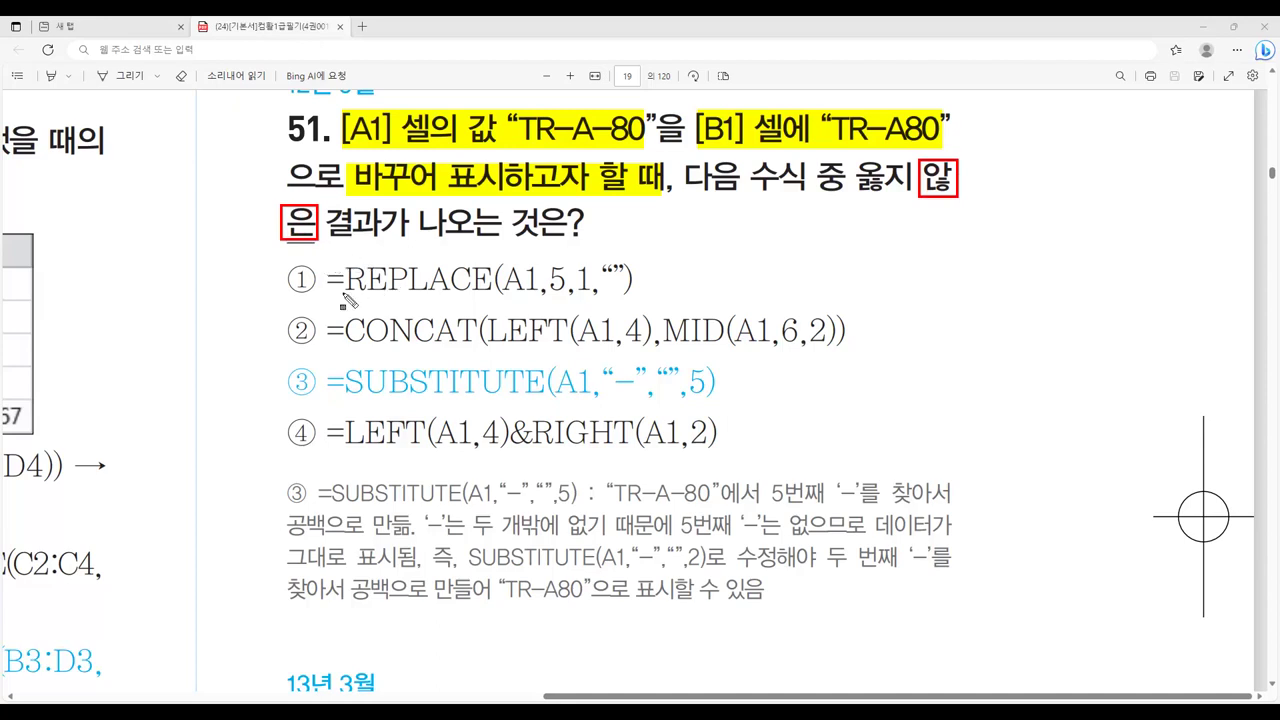
Step: Highlight =REPLACE and each of its arguments, A1, 5, 1 and “”, in answer option ① of question 51
{"action": "left_click_drag", "start_coordinate": [324, 279], "coordinate": [495, 298]}
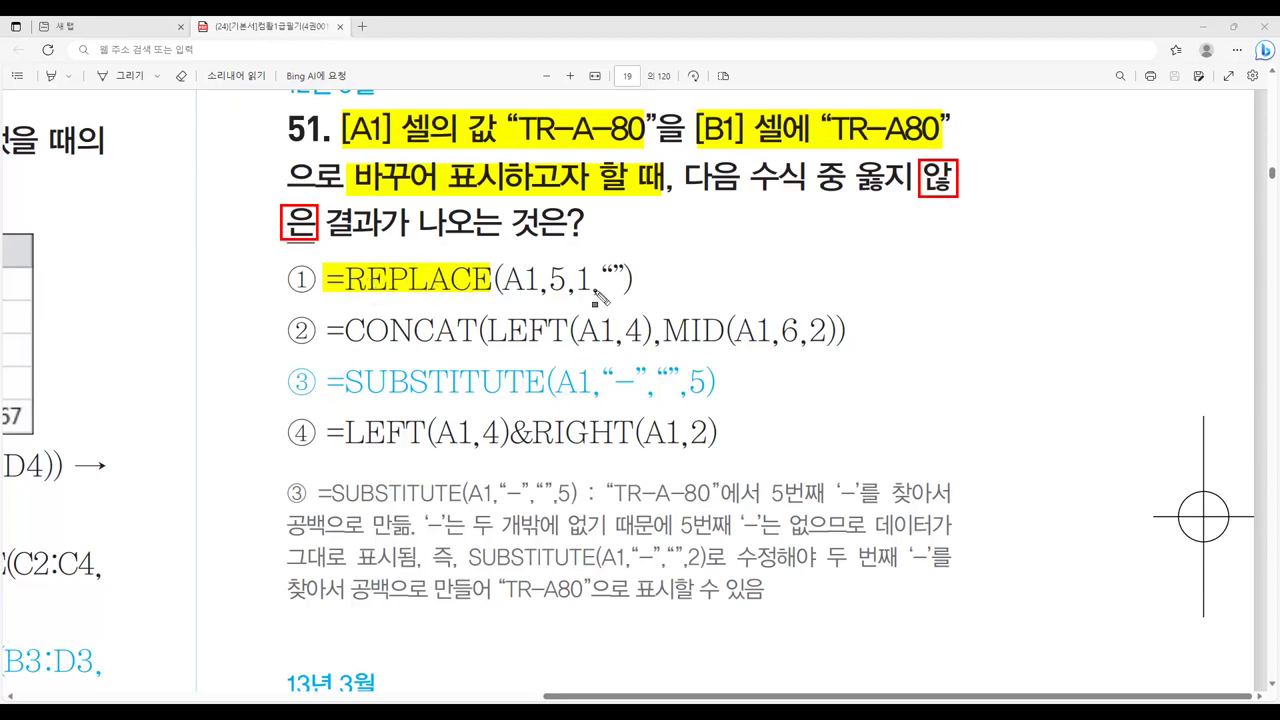
{"action": "left_click_drag", "start_coordinate": [495, 278], "coordinate": [538, 288]}
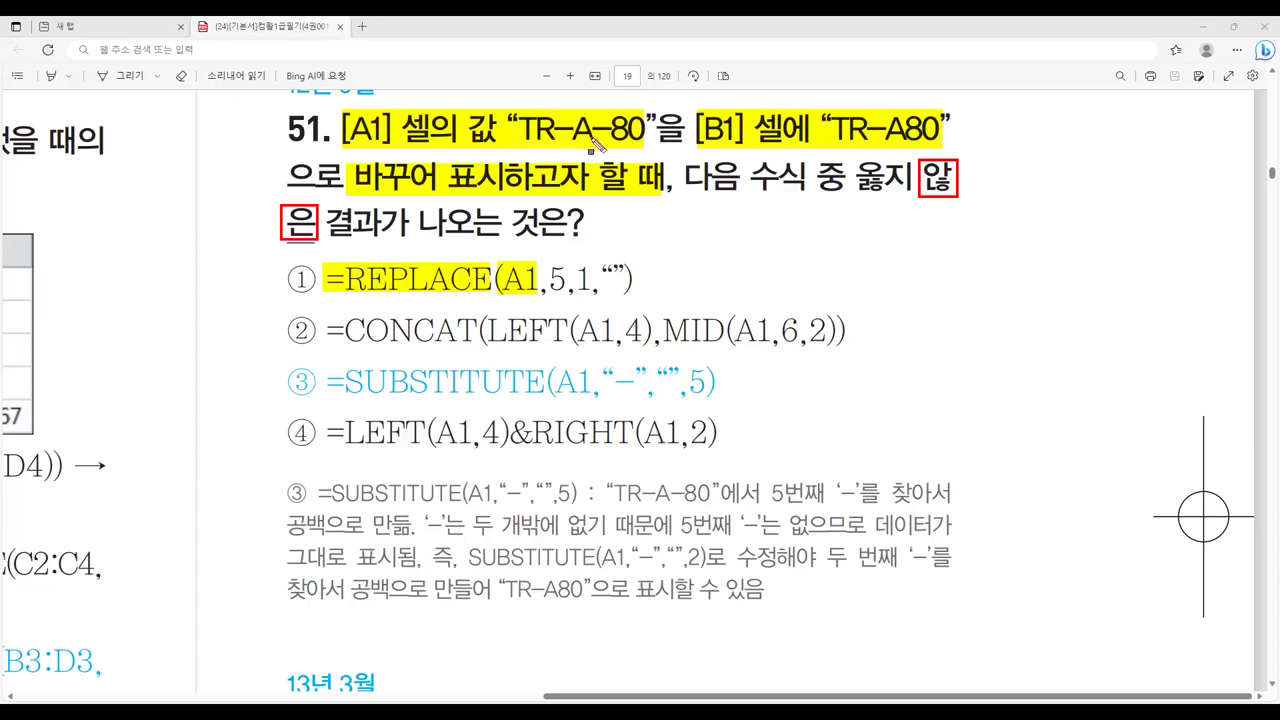
{"action": "mouse_move", "coordinate": [548, 268]}
{"action": "left_mouse_down"}
{"action": "mouse_move", "coordinate": [566, 296]}
{"action": "mouse_move", "coordinate": [577, 278]}
{"action": "mouse_move", "coordinate": [632, 298]}
{"action": "left_mouse_up"}
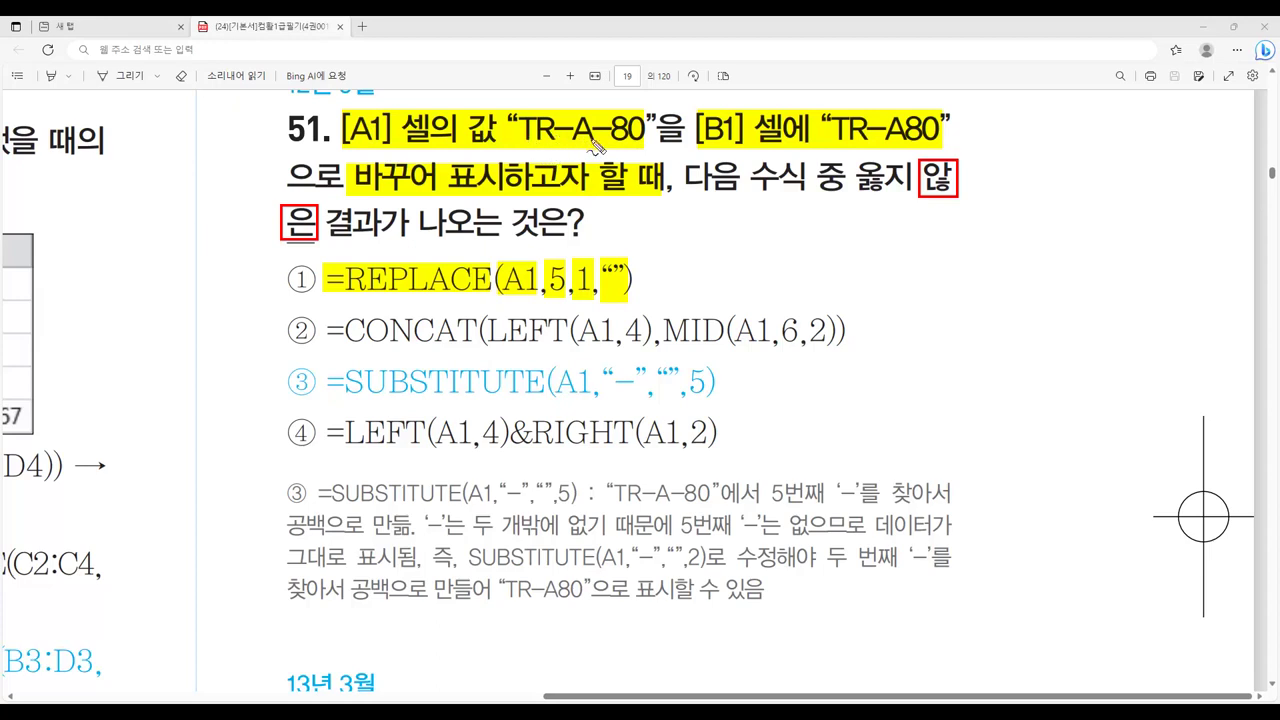
Step: Circle the second hyphen of TR-A-80 in red with a line to handwritten quotation marks, underline TR-A80, and clear all markings
{"action": "mouse_move", "coordinate": [597, 142]}
{"action": "left_mouse_down"}
{"action": "mouse_move", "coordinate": [596, 116]}
{"action": "mouse_move", "coordinate": [652, 212]}
{"action": "left_mouse_up"}
{"action": "left_click_drag", "start_coordinate": [835, 141], "coordinate": [935, 143]}
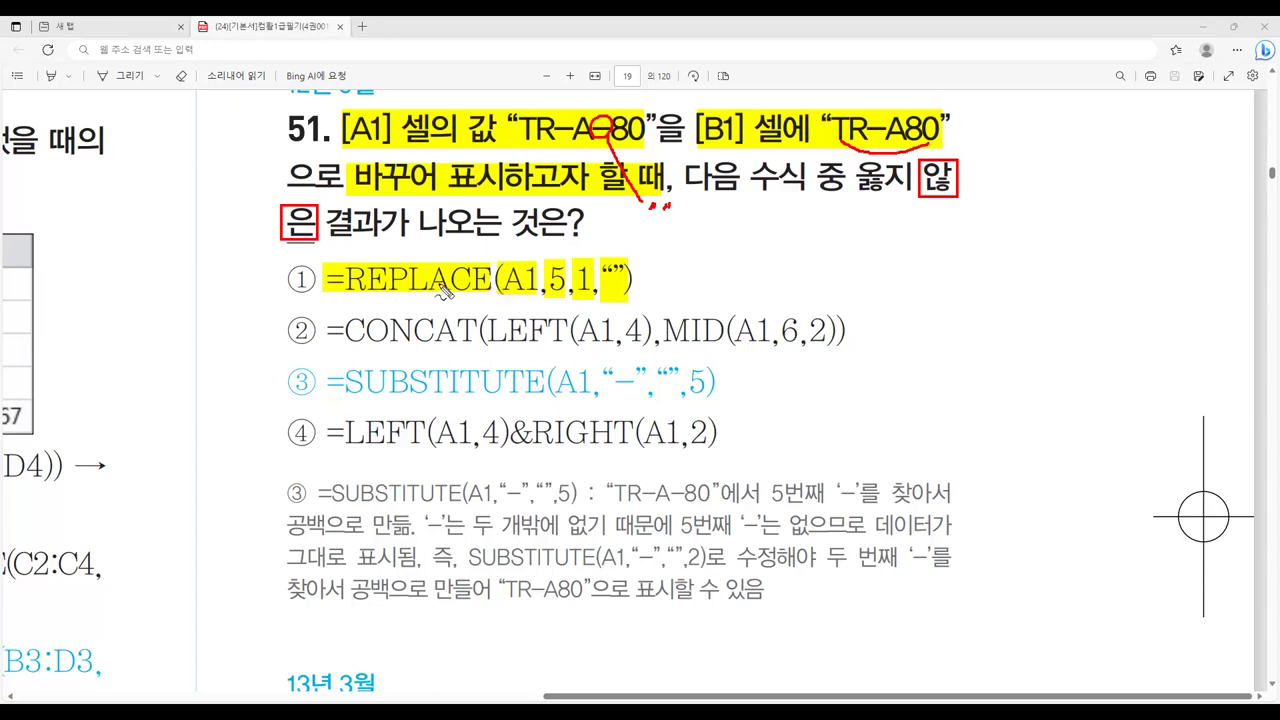
{"action": "key", "text": "Escape"}
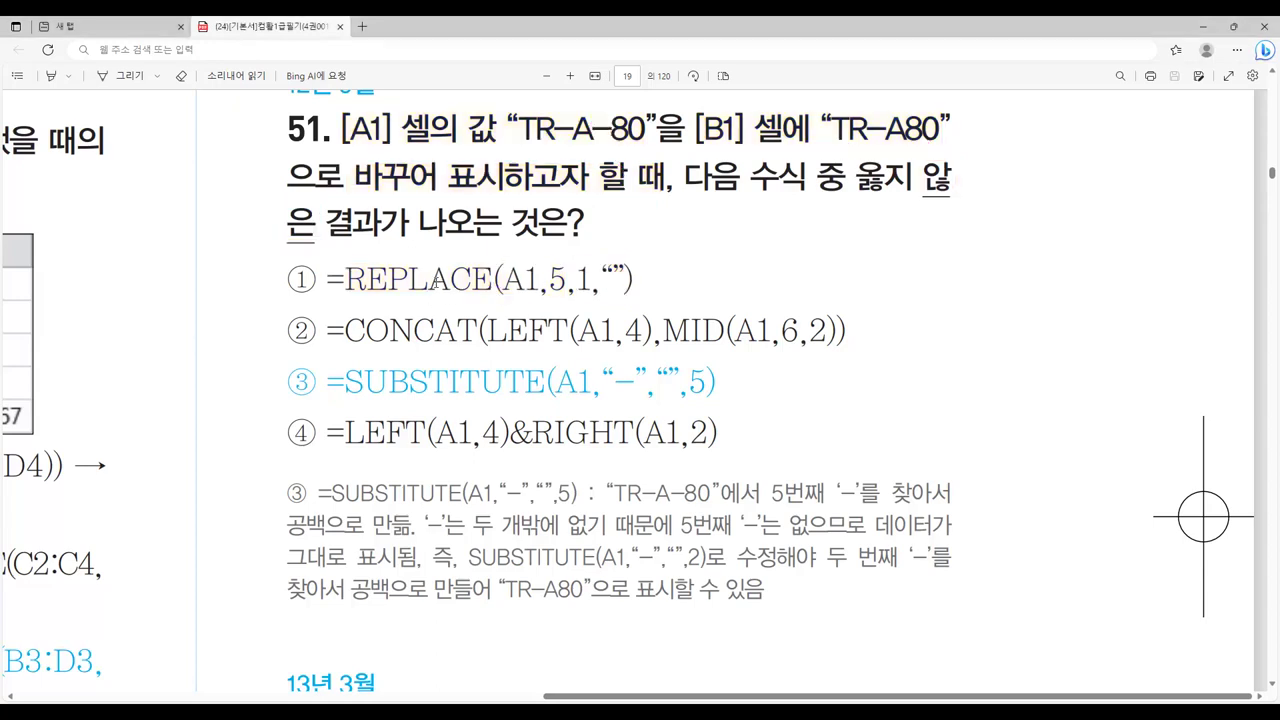